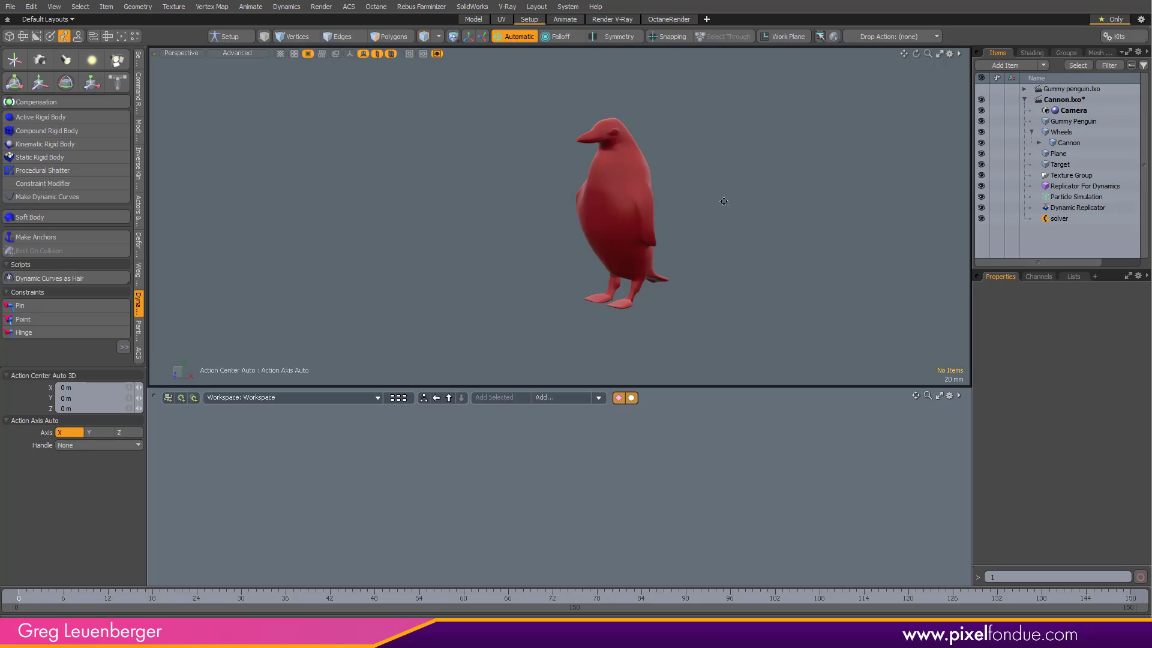
{"action": "left_click_drag", "start_coordinate": [724, 201], "coordinate": [729, 210], "text": "alt+shift"}
{"action": "left_click_drag", "start_coordinate": [729, 210], "coordinate": [637, 232], "text": "alt"}
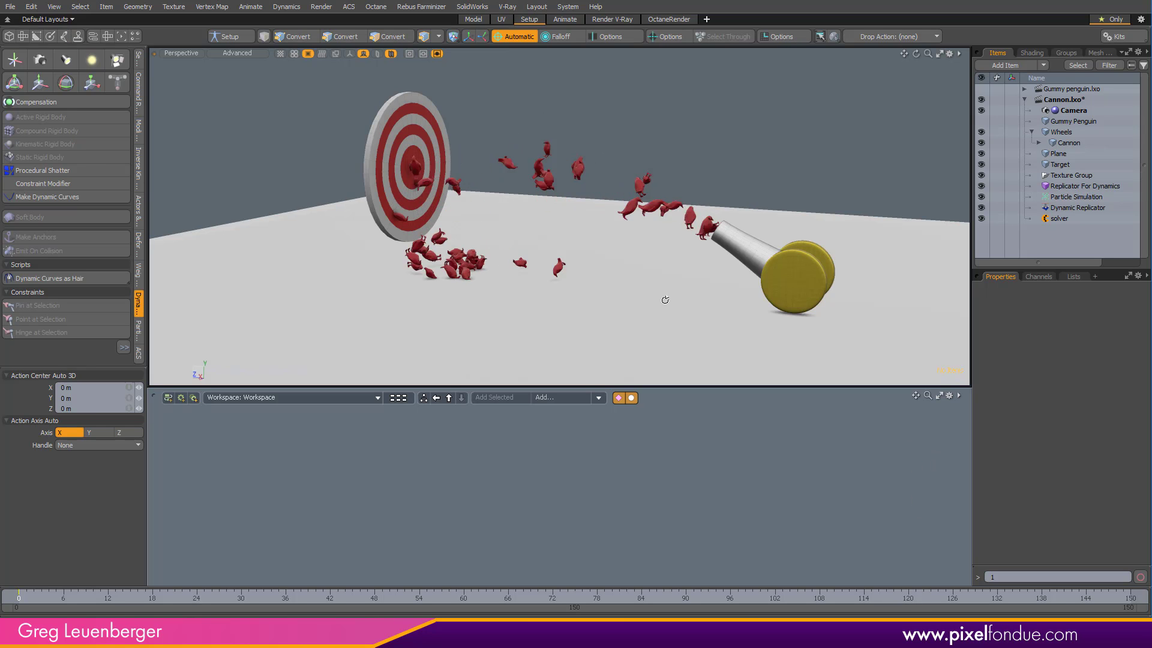
{"action": "left_click_drag", "start_coordinate": [664, 298], "coordinate": [564, 246], "text": "alt"}
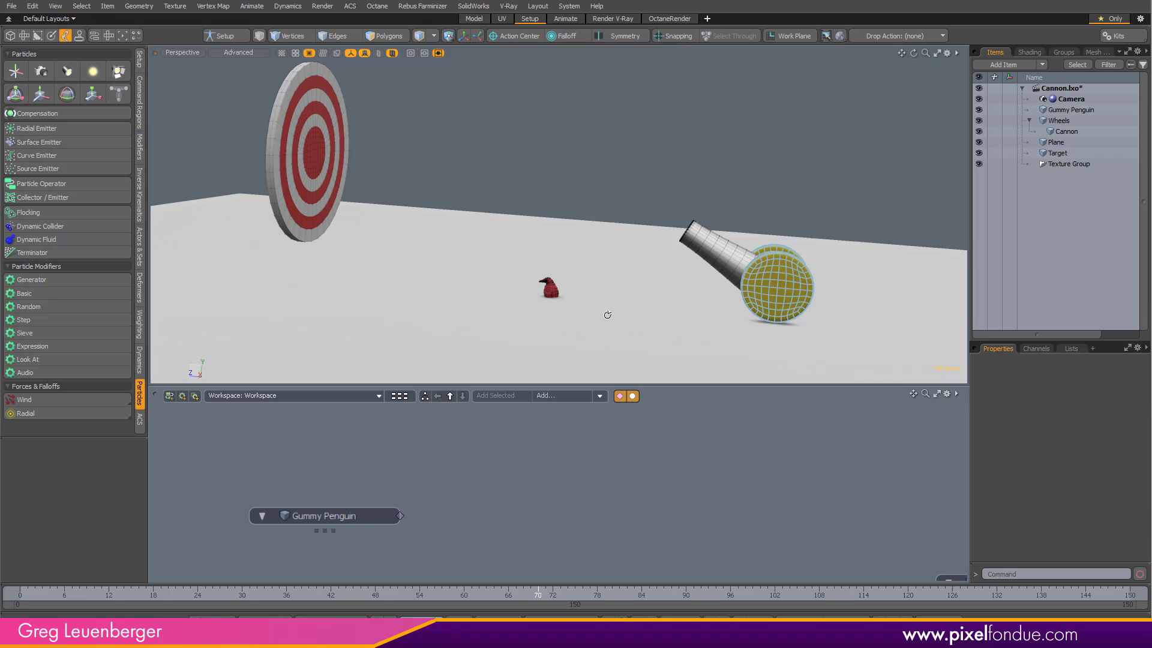
{"action": "left_click_drag", "start_coordinate": [543, 295], "coordinate": [572, 327], "text": "ctrl+alt"}
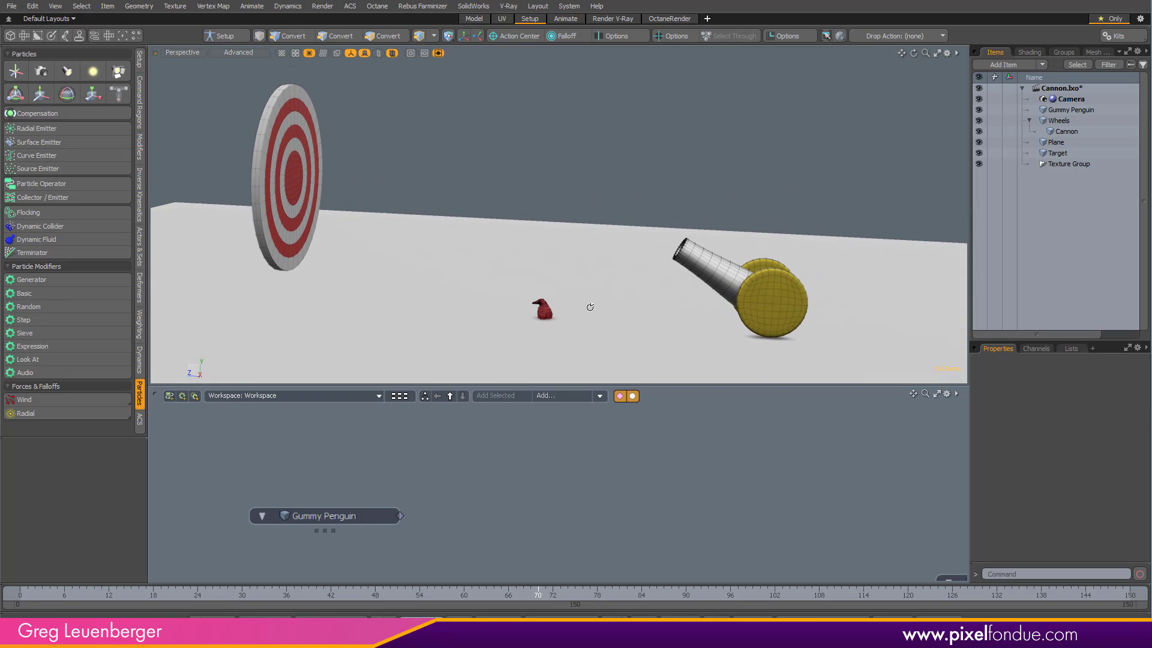
Hide the Gummy Penguin mesh and add a Replicator item to the scene
{"action": "left_click_drag", "start_coordinate": [373, 523], "coordinate": [389, 506]}
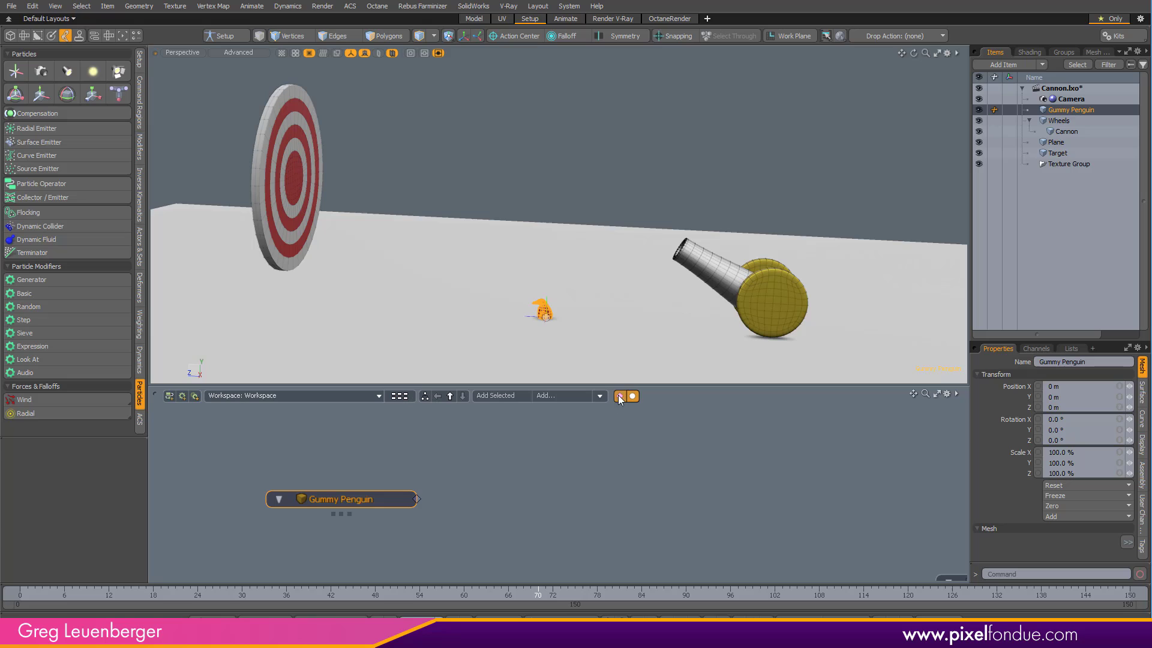
{"action": "left_click", "coordinate": [979, 109]}
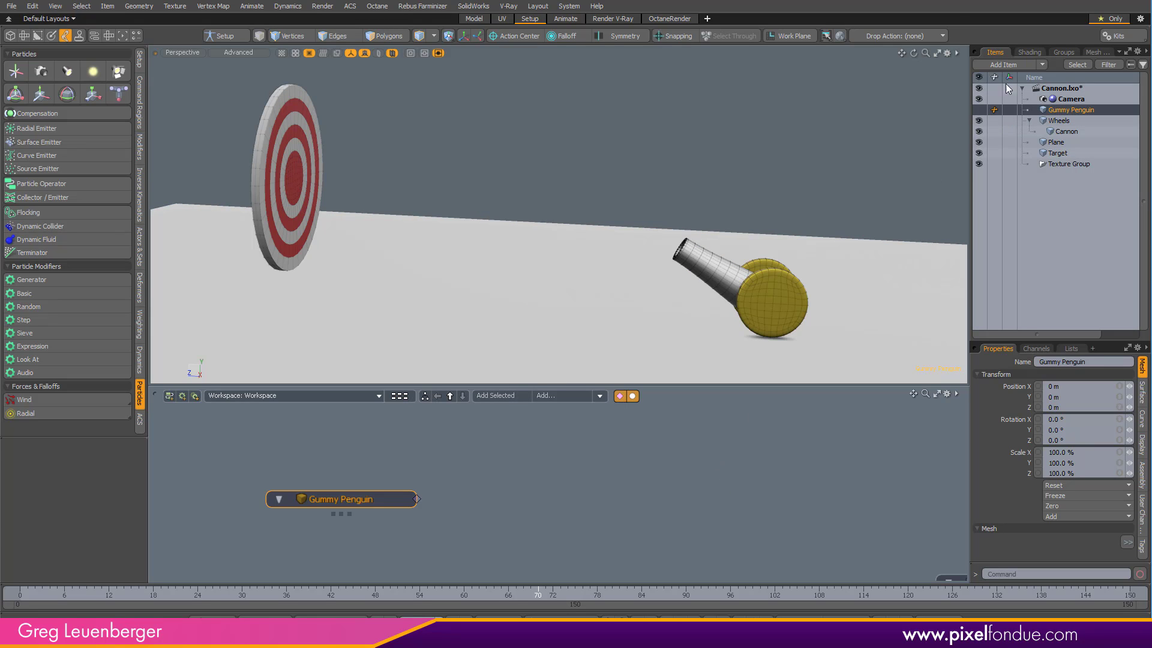
{"action": "left_click", "coordinate": [1014, 65]}
{"action": "type", "text": "re"}
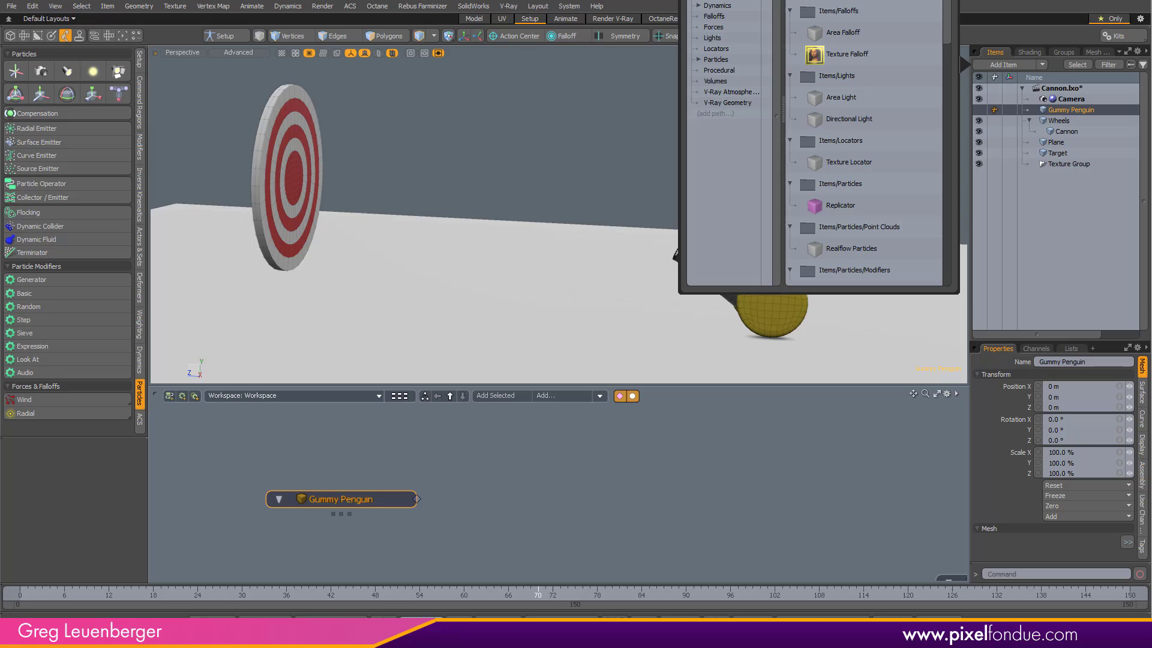
{"action": "double_click", "coordinate": [866, 205]}
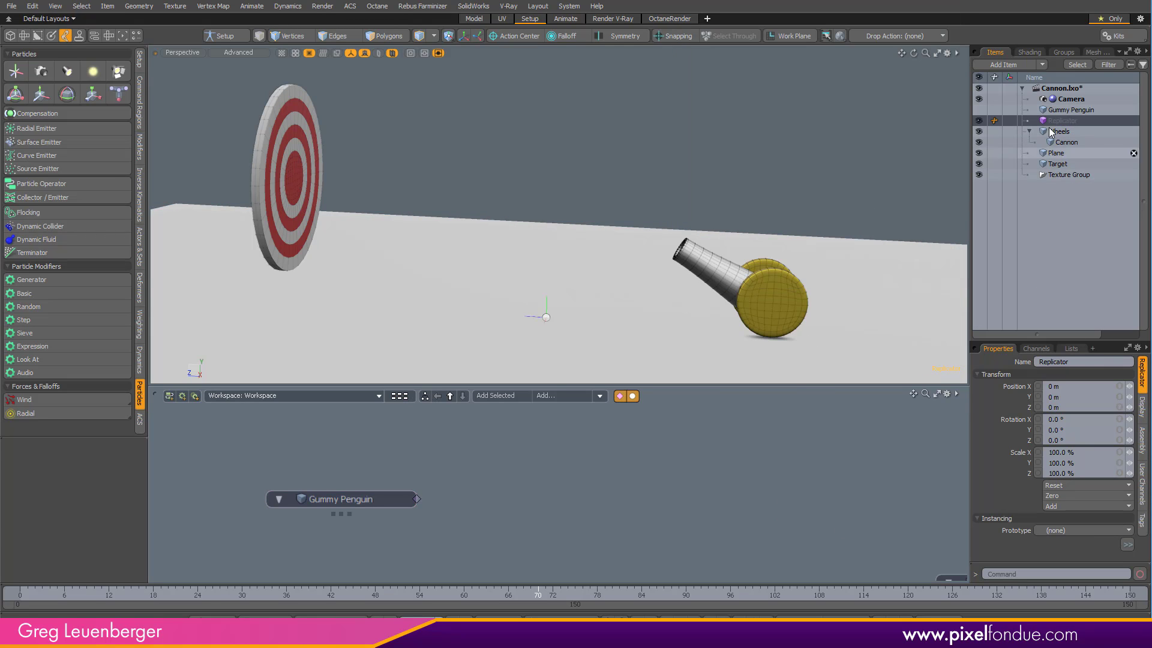
Place the Replicator in the schematic, link Gummy Penguin to its Prototypes input, and space the two nodes apart
{"action": "left_click_drag", "start_coordinate": [1059, 122], "coordinate": [518, 499]}
{"action": "left_click_drag", "start_coordinate": [423, 501], "coordinate": [548, 513]}
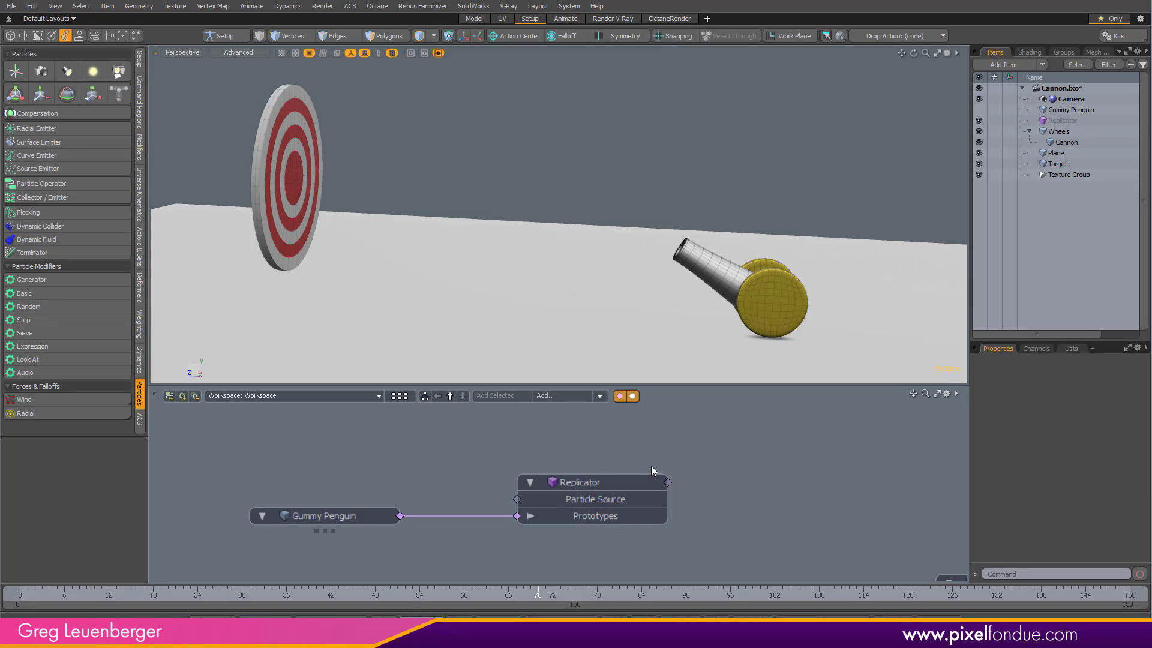
{"action": "left_click_drag", "start_coordinate": [597, 446], "coordinate": [674, 473], "text": "alt"}
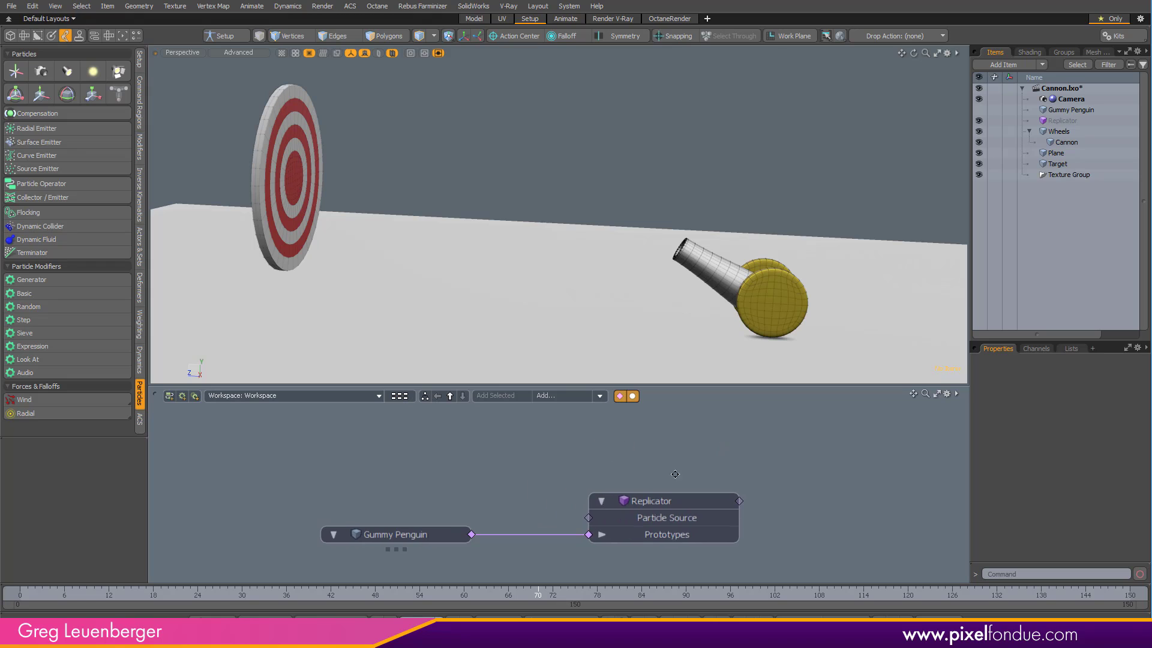
{"action": "scroll", "coordinate": [670, 473], "scroll_direction": "up", "scroll_amount": 2}
{"action": "scroll", "coordinate": [690, 486], "scroll_direction": "down", "scroll_amount": 1}
{"action": "left_click_drag", "start_coordinate": [708, 508], "coordinate": [769, 508]}
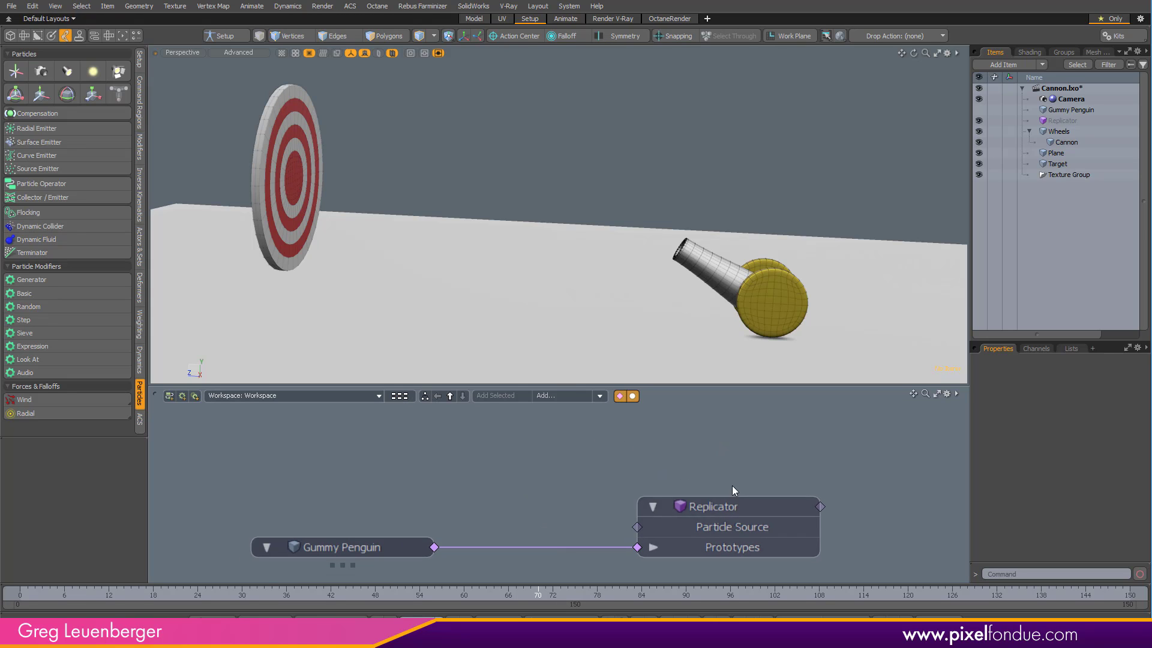
Try the Cannon mesh as the Replicator's Particle Source, and remove its link and node from the schematic
{"action": "left_click_drag", "start_coordinate": [718, 271], "coordinate": [399, 479]}
{"action": "left_click_drag", "start_coordinate": [629, 516], "coordinate": [637, 526]}
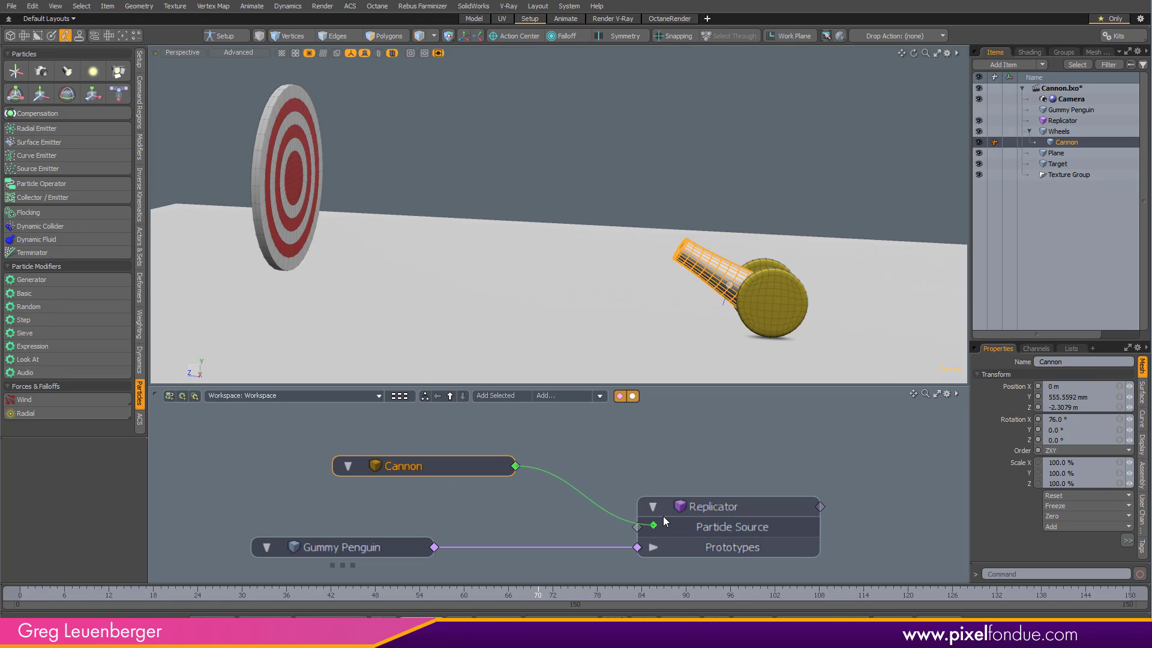
{"action": "left_click_drag", "start_coordinate": [718, 264], "coordinate": [627, 301], "text": "ctrl+alt"}
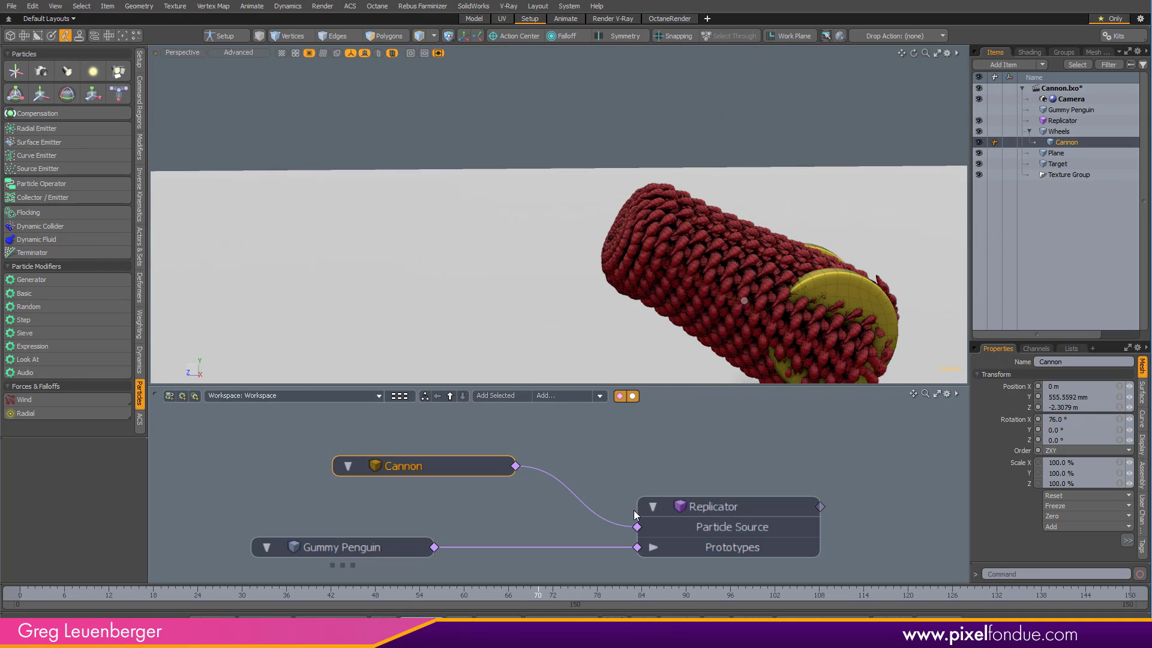
{"action": "left_click_drag", "start_coordinate": [637, 527], "coordinate": [536, 498]}
{"action": "left_click_drag", "start_coordinate": [444, 467], "coordinate": [1015, 612]}
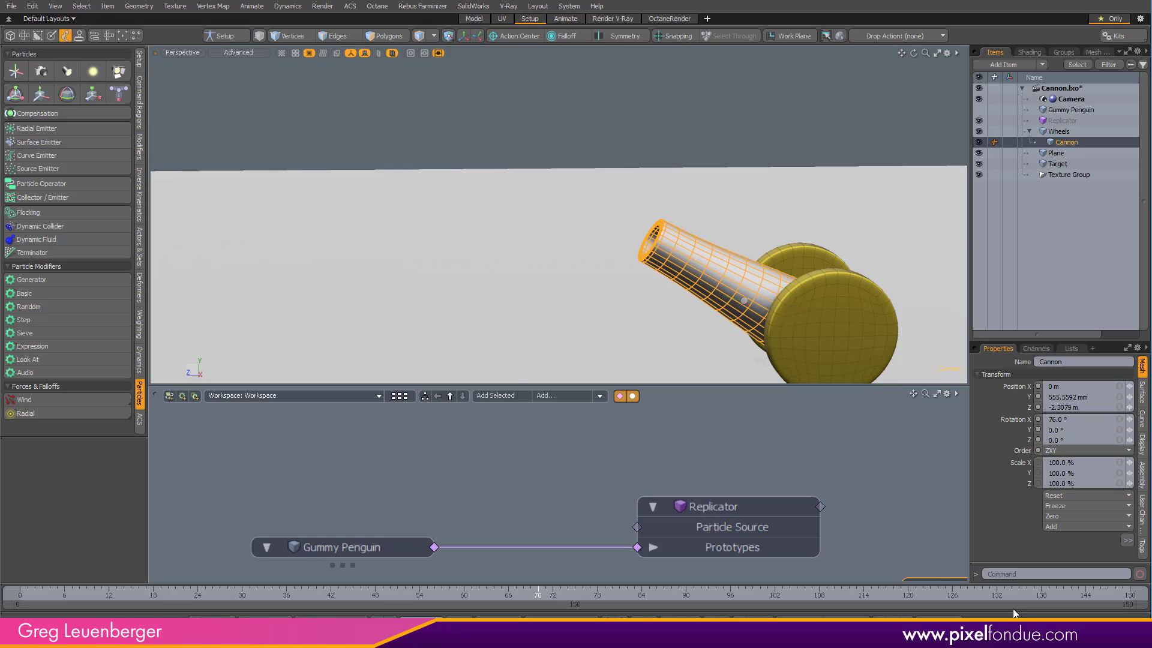
Add a Radial Emitter and match its position and rotation to the Cannon
{"action": "mouse_move", "coordinate": [732, 458]}
{"action": "left_mouse_down", "text": "alt"}
{"action": "mouse_move", "coordinate": [723, 437]}
{"action": "mouse_move", "coordinate": [732, 447]}
{"action": "left_mouse_up", "text": "alt"}
{"action": "left_click_drag", "start_coordinate": [744, 288], "coordinate": [683, 288], "text": "ctrl+alt"}
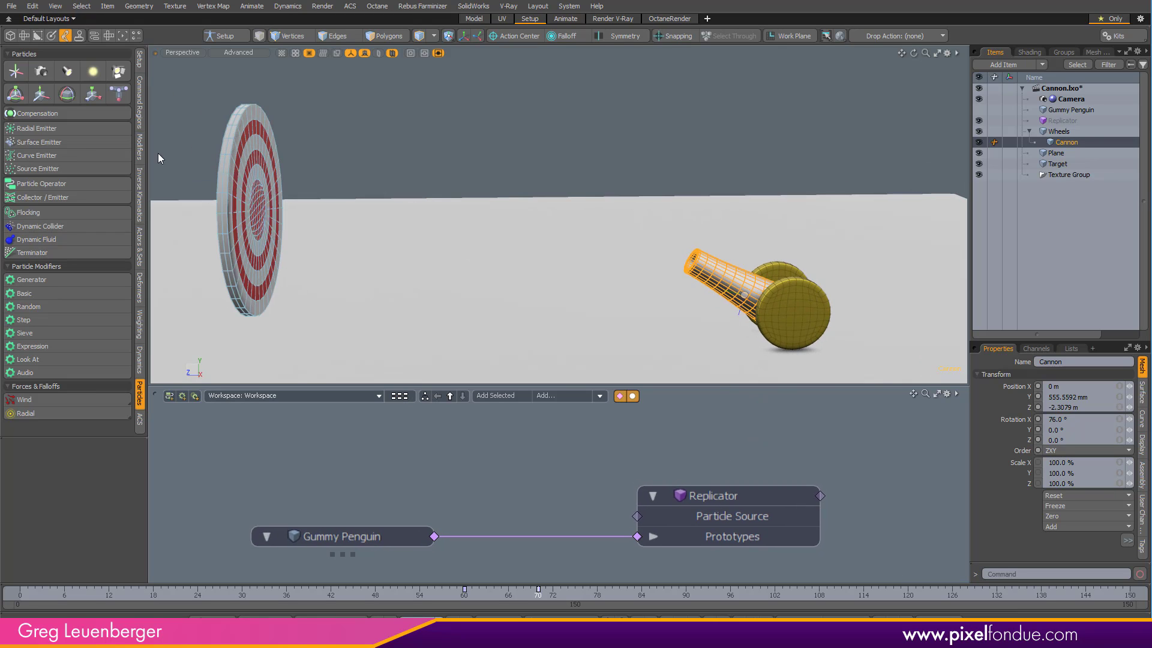
{"action": "left_click", "coordinate": [53, 36]}
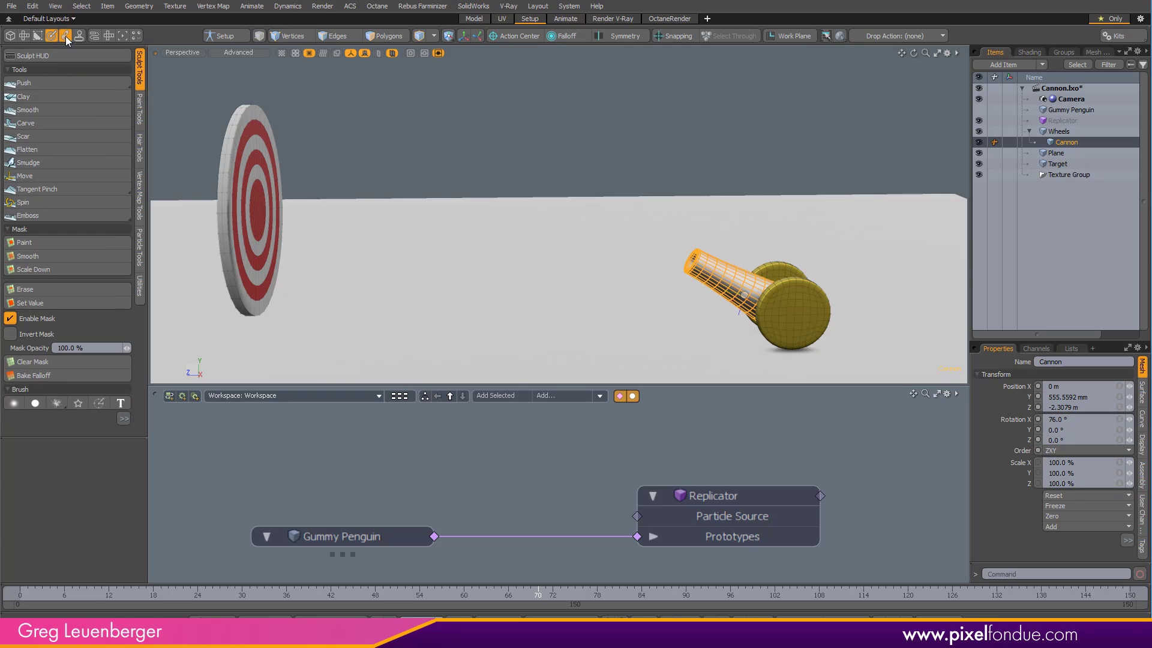
{"action": "left_click", "coordinate": [65, 38]}
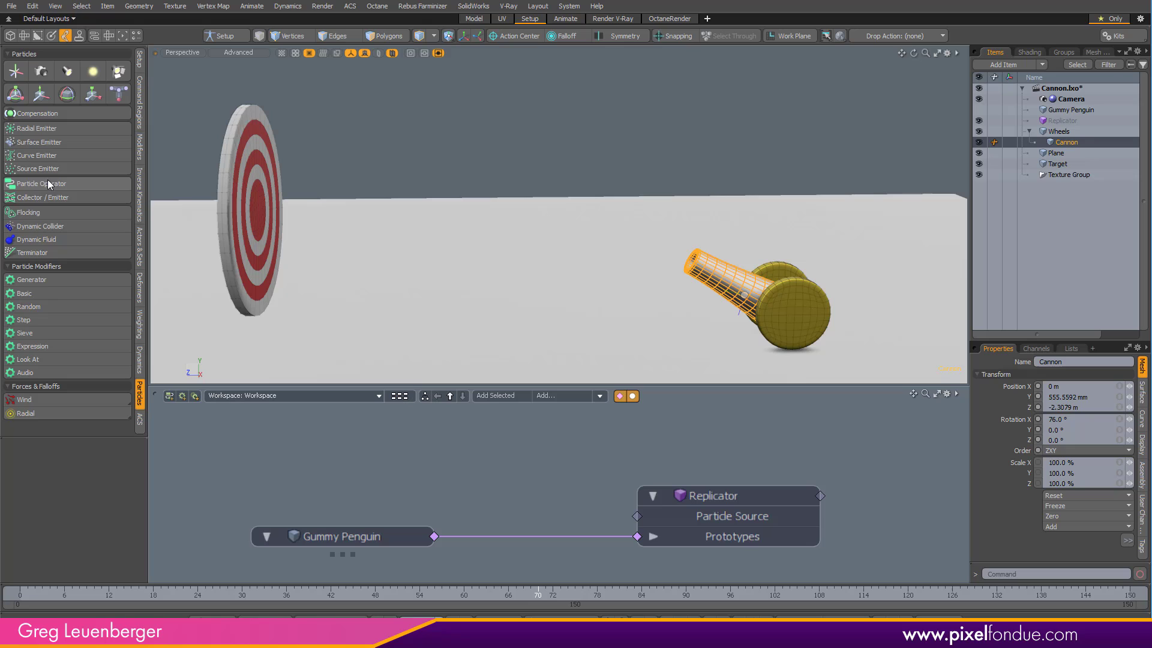
{"action": "left_click", "coordinate": [45, 128]}
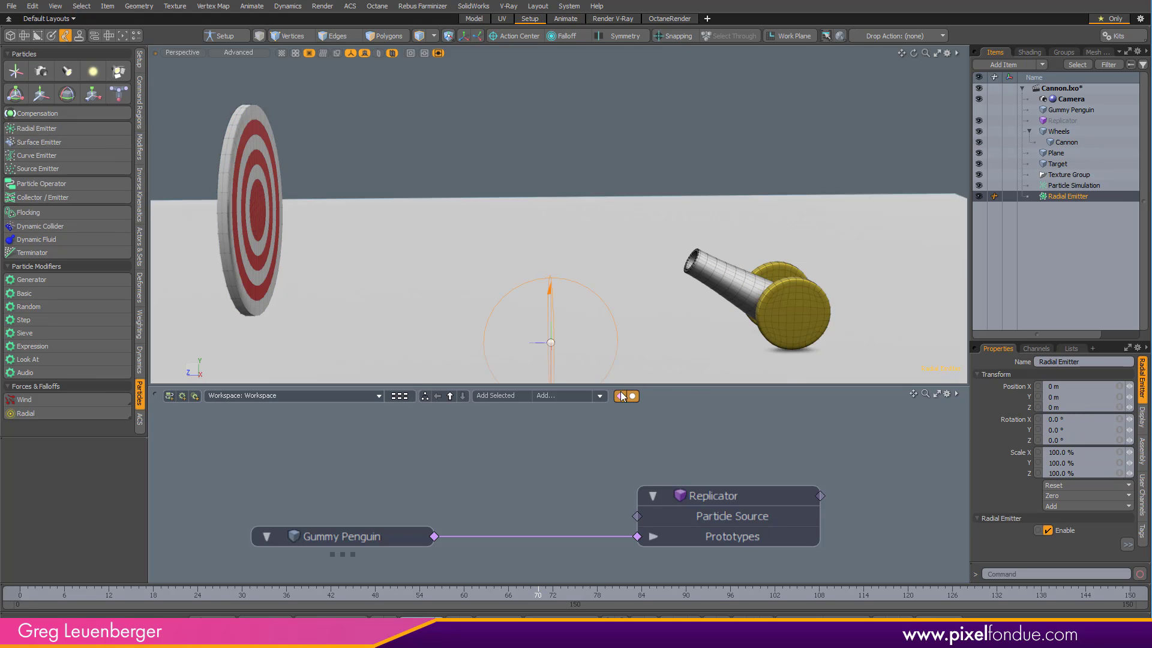
{"action": "mouse_move", "coordinate": [583, 268]}
{"action": "left_mouse_down", "text": "alt"}
{"action": "mouse_move", "coordinate": [553, 299]}
{"action": "mouse_move", "coordinate": [553, 186]}
{"action": "mouse_move", "coordinate": [602, 260]}
{"action": "left_mouse_up", "text": "alt"}
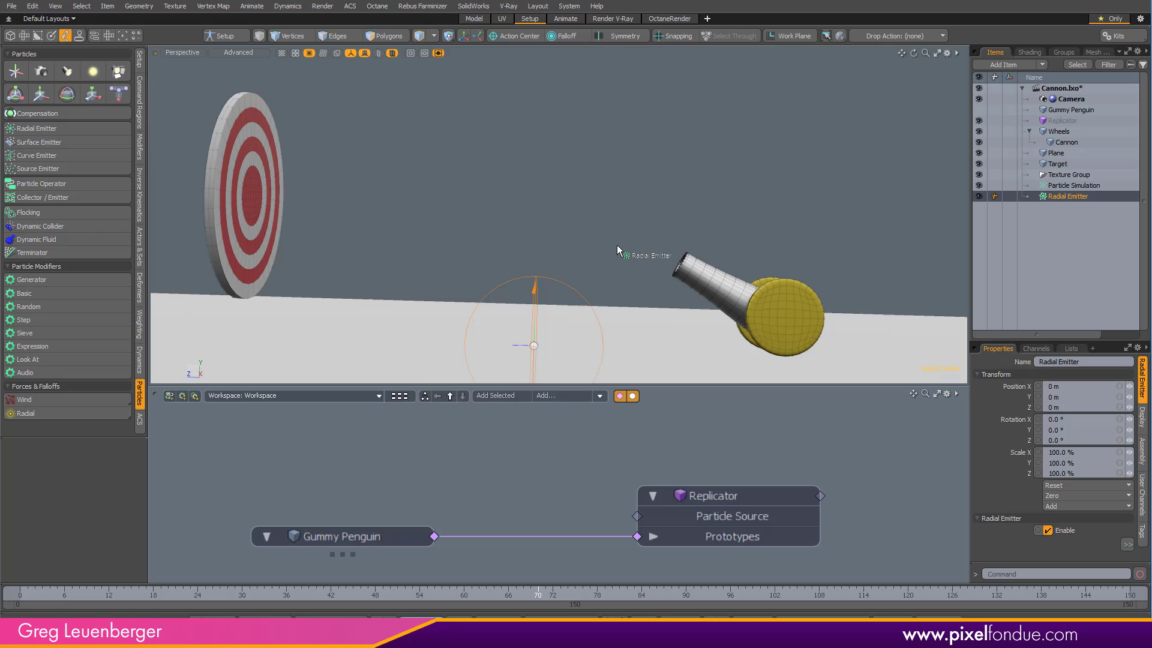
{"action": "left_click_drag", "start_coordinate": [617, 245], "coordinate": [580, 233]}
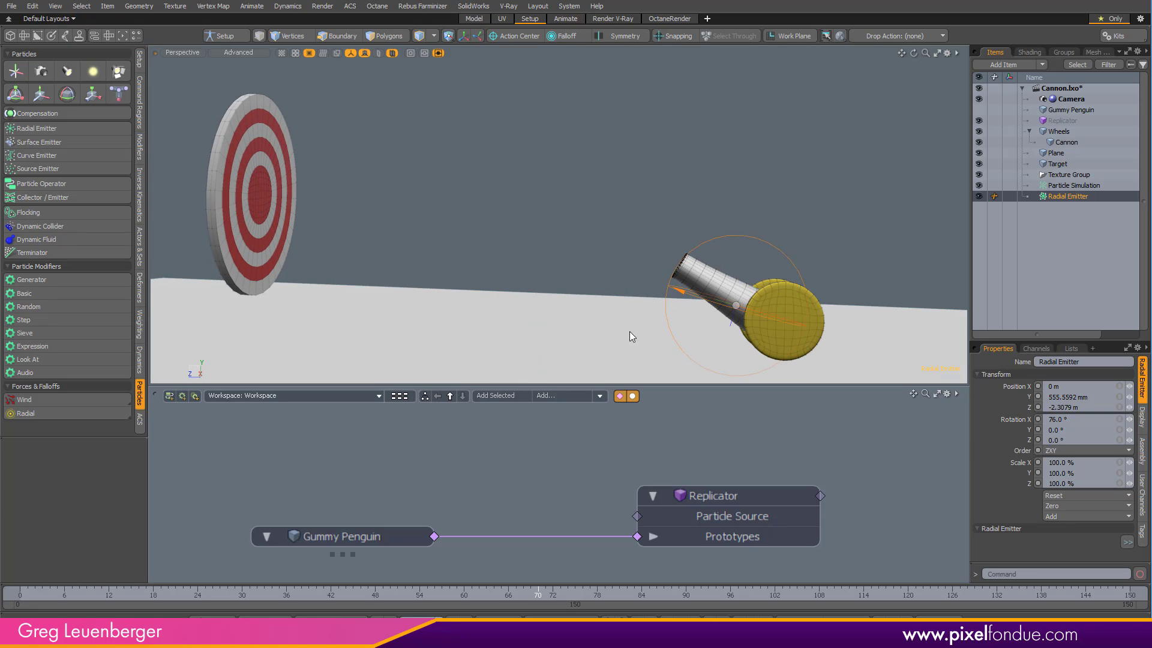
In the Right view, move the Radial Emitter to the cannon's muzzle and rotate it to 62° in X, along the barrel
{"action": "key", "text": "KP_3"}
{"action": "left_click_drag", "start_coordinate": [759, 280], "coordinate": [722, 239], "text": "alt"}
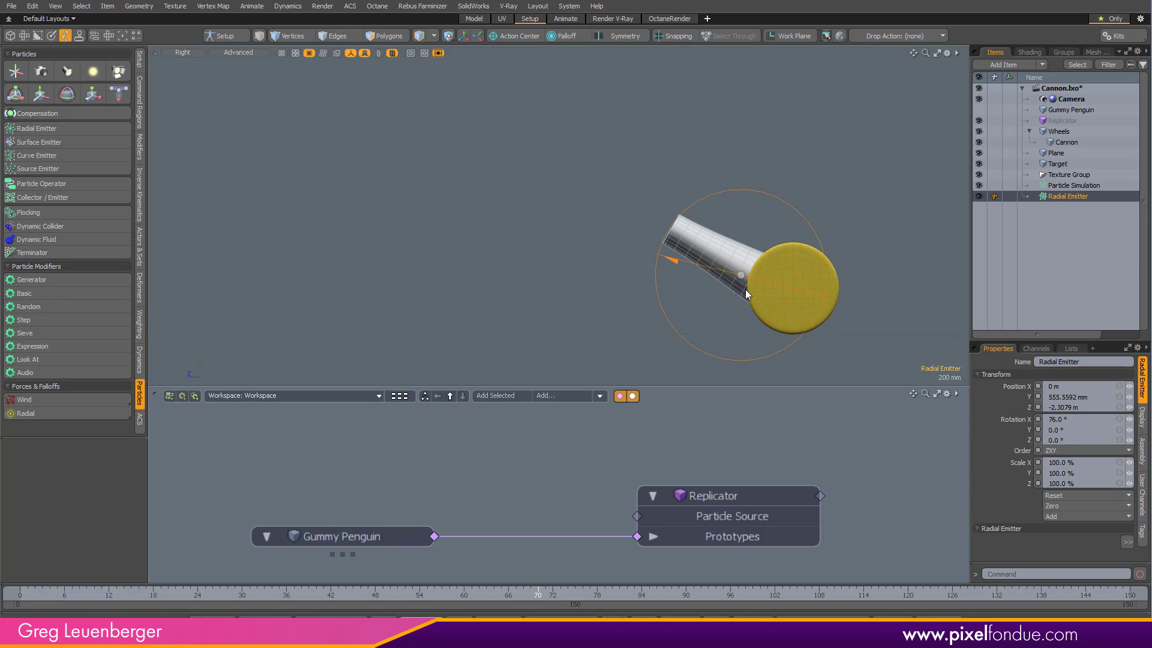
{"action": "key", "text": "w"}
{"action": "left_click_drag", "start_coordinate": [714, 318], "coordinate": [686, 311]}
{"action": "key", "text": "e"}
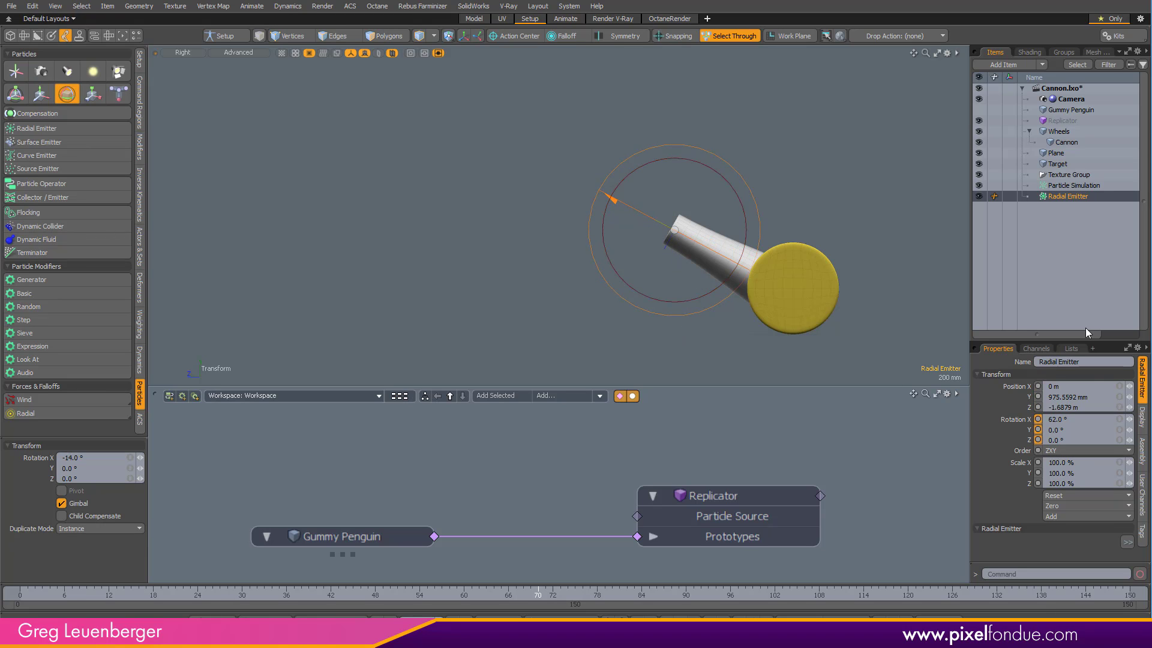
Set the Radial Emitter's Cone Angle to 10°
{"action": "left_click_drag", "start_coordinate": [1086, 332], "coordinate": [1089, 191]}
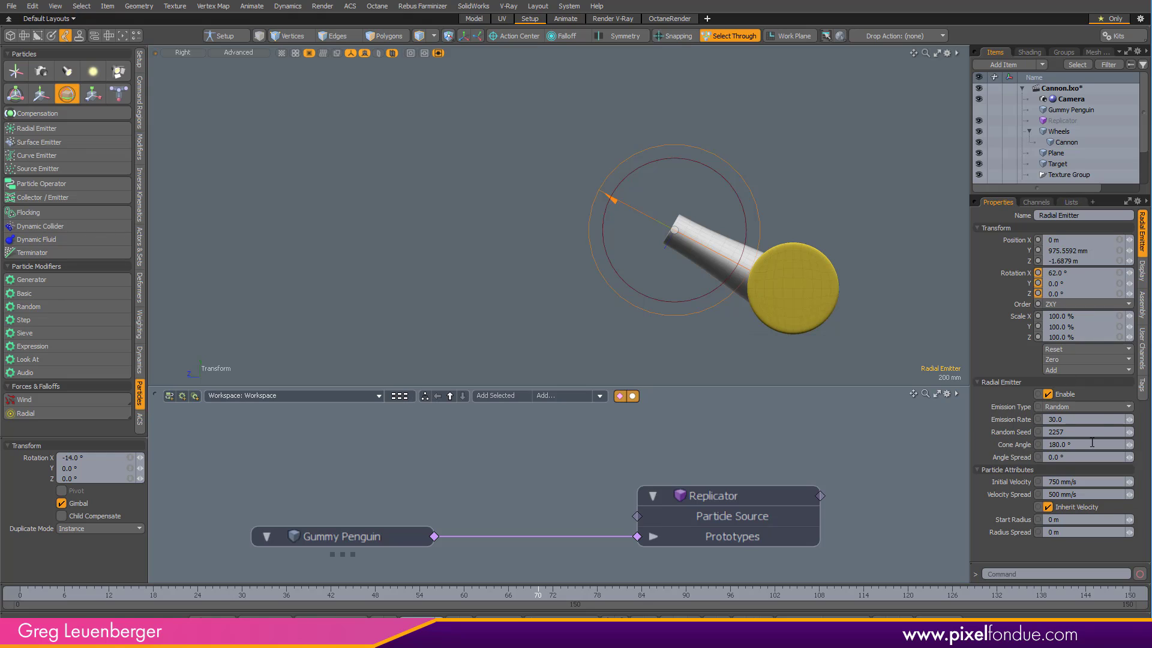
{"action": "type", "text": "10"}
{"action": "key", "text": "Return"}
Using the Selection action center, slide the Radial Emitter back into the barrel to about Y 846 mm and Z -1.93 m
{"action": "scroll", "coordinate": [637, 195], "scroll_direction": "up", "scroll_amount": 4}
{"action": "key", "text": "w"}
{"action": "key", "text": "ctrl"}
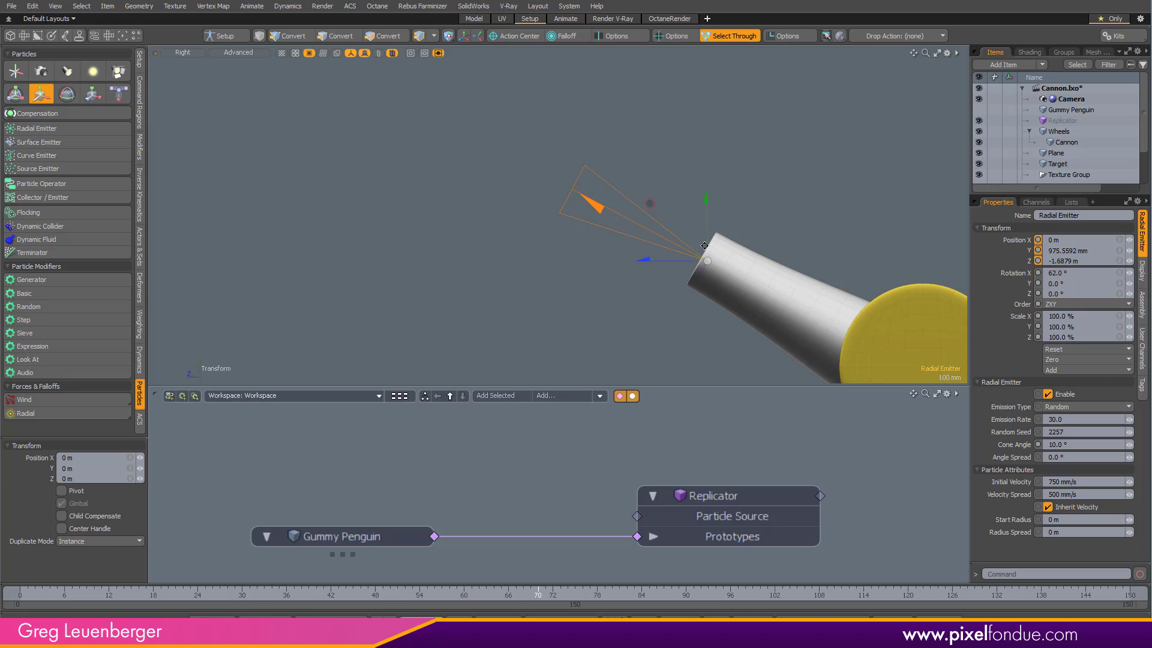
{"action": "key", "text": "alt+s"}
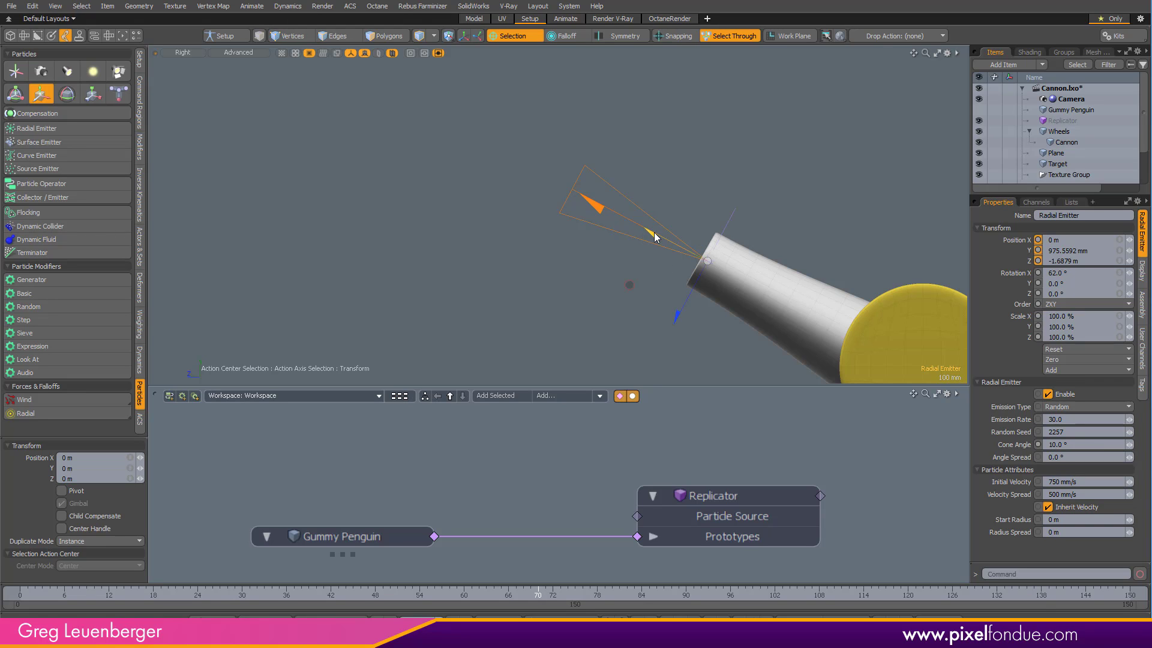
{"action": "left_click_drag", "start_coordinate": [656, 239], "coordinate": [698, 256]}
{"action": "key", "text": "q"}
{"action": "left_click", "coordinate": [573, 319]}
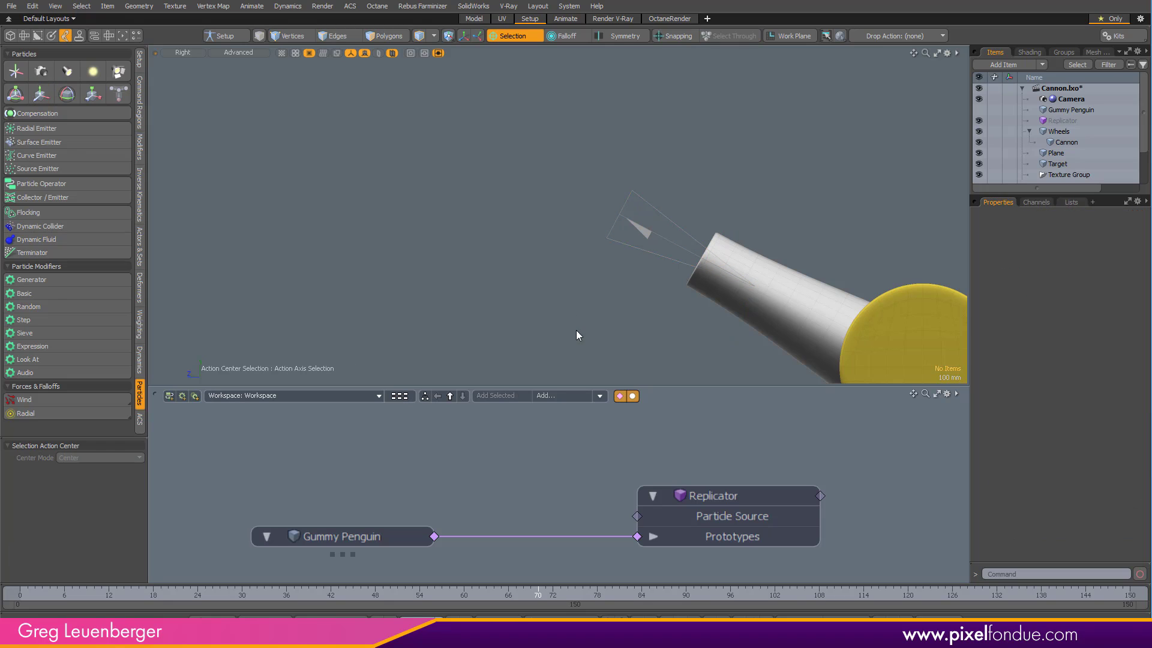
Add the Particle Simulation and Radial Emitter to the schematic and arrange their nodes above the Gummy Penguin and Replicator nodes
{"action": "left_click_drag", "start_coordinate": [688, 160], "coordinate": [639, 267], "text": "alt"}
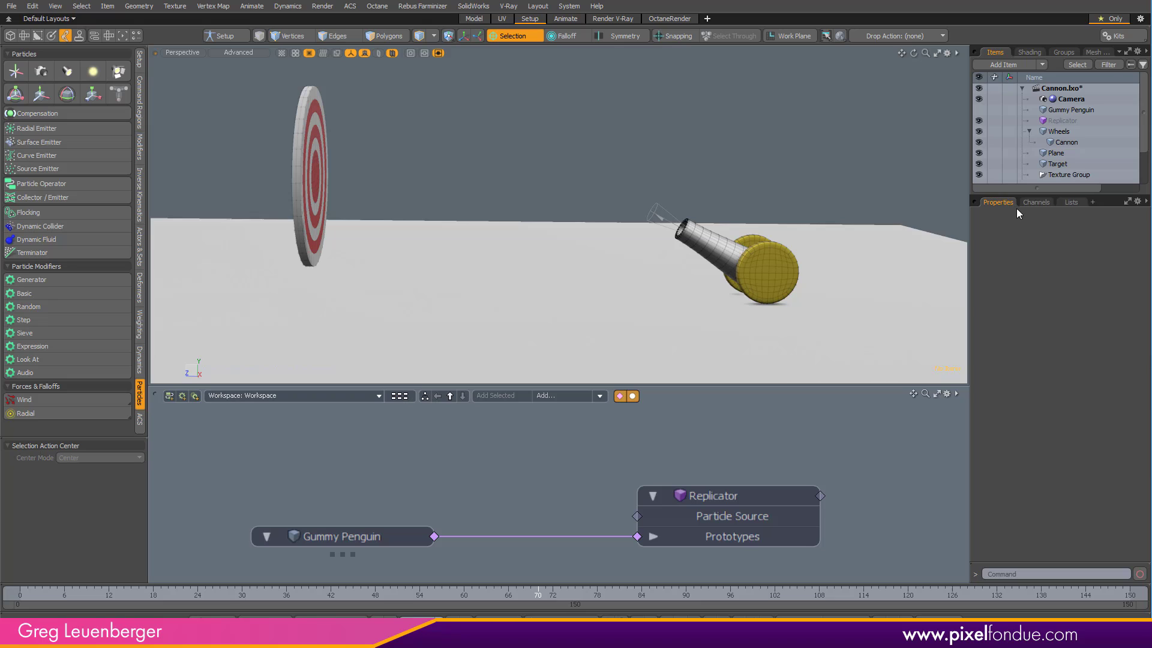
{"action": "left_click", "coordinate": [660, 217]}
{"action": "left_click_drag", "start_coordinate": [690, 201], "coordinate": [663, 171], "text": "alt"}
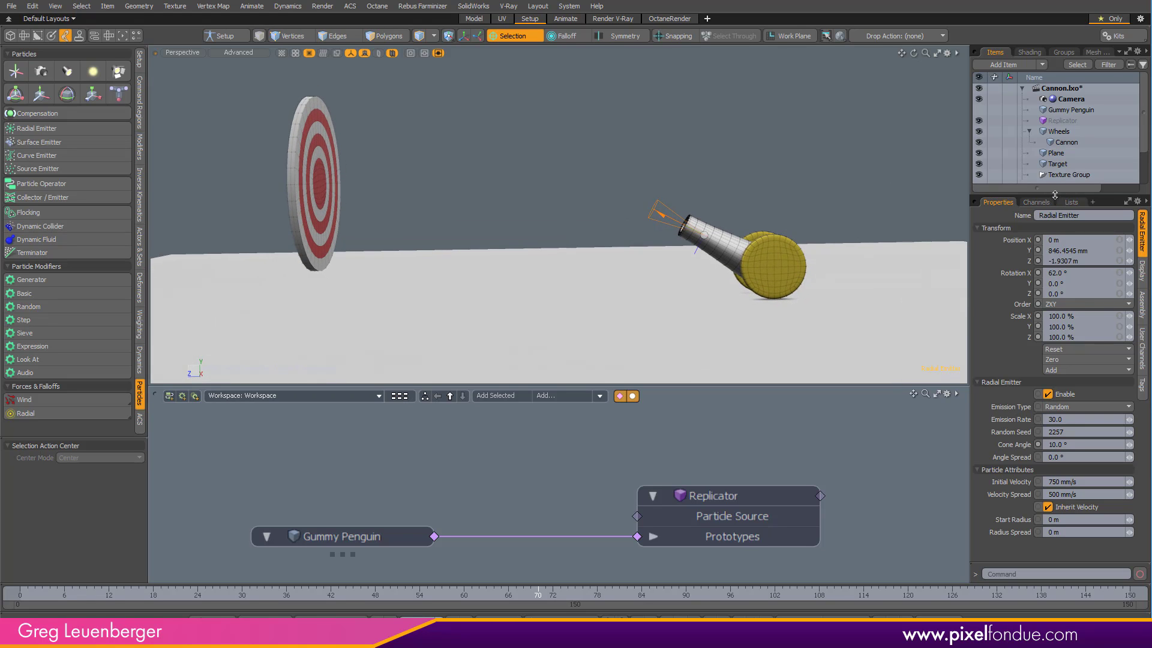
{"action": "left_click", "coordinate": [1060, 194]}
{"action": "left_click", "coordinate": [1068, 186], "text": "shift"}
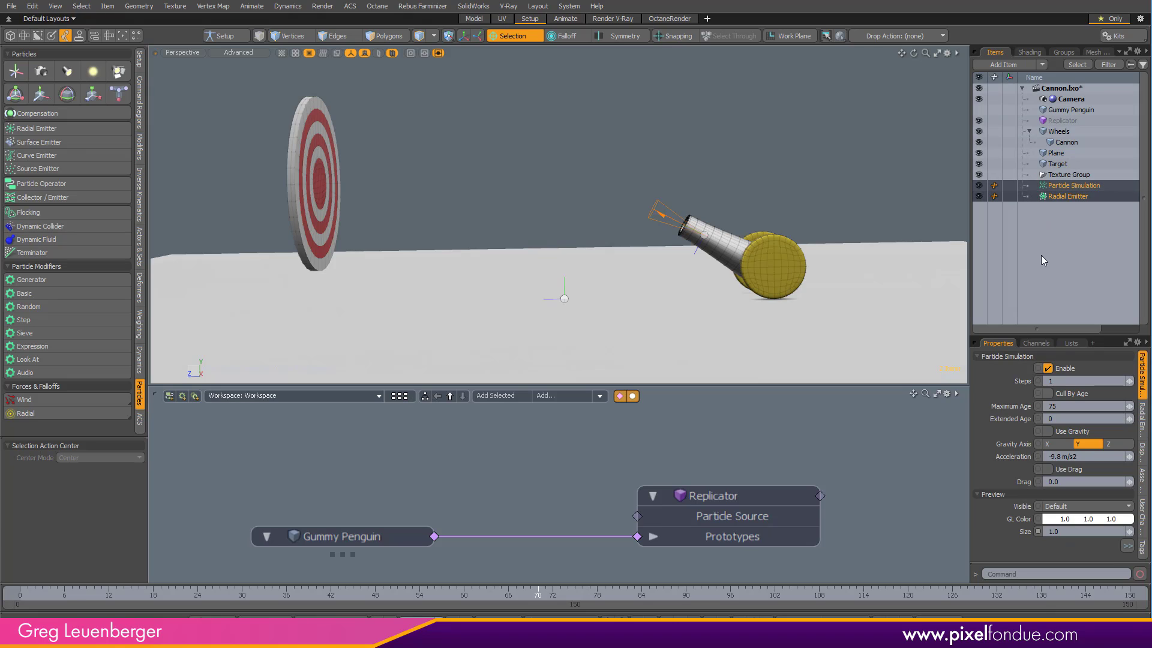
{"action": "left_click_drag", "start_coordinate": [1066, 192], "coordinate": [855, 397]}
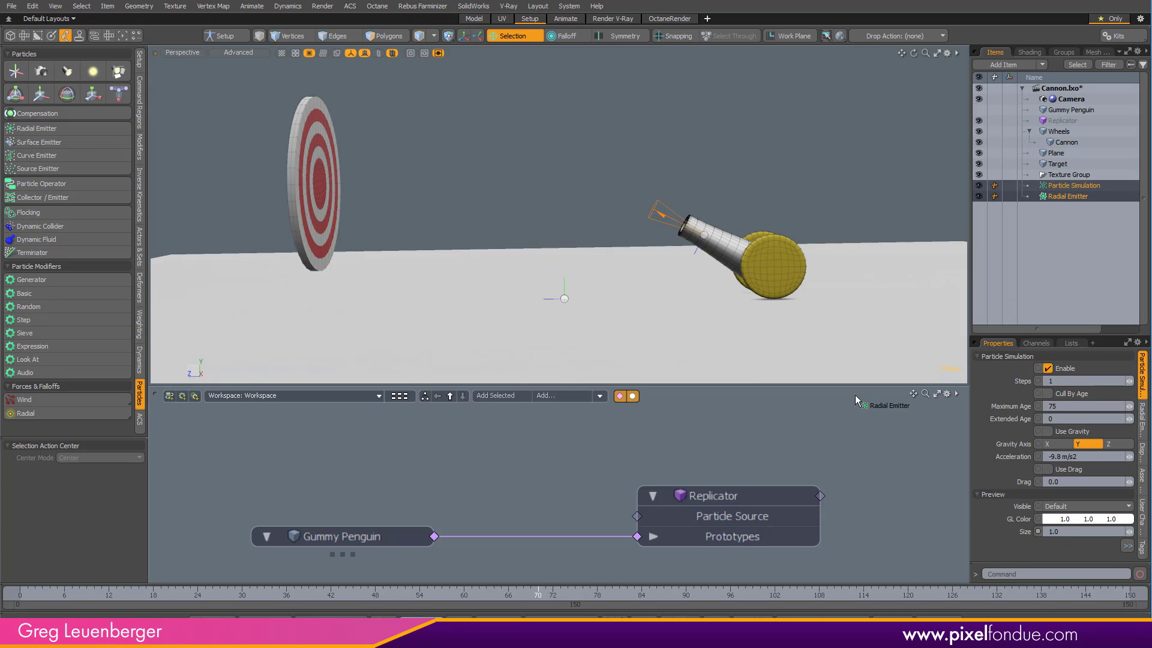
{"action": "left_click", "coordinate": [614, 438]}
{"action": "left_click_drag", "start_coordinate": [492, 434], "coordinate": [634, 434]}
{"action": "left_click_drag", "start_coordinate": [513, 510], "coordinate": [357, 483]}
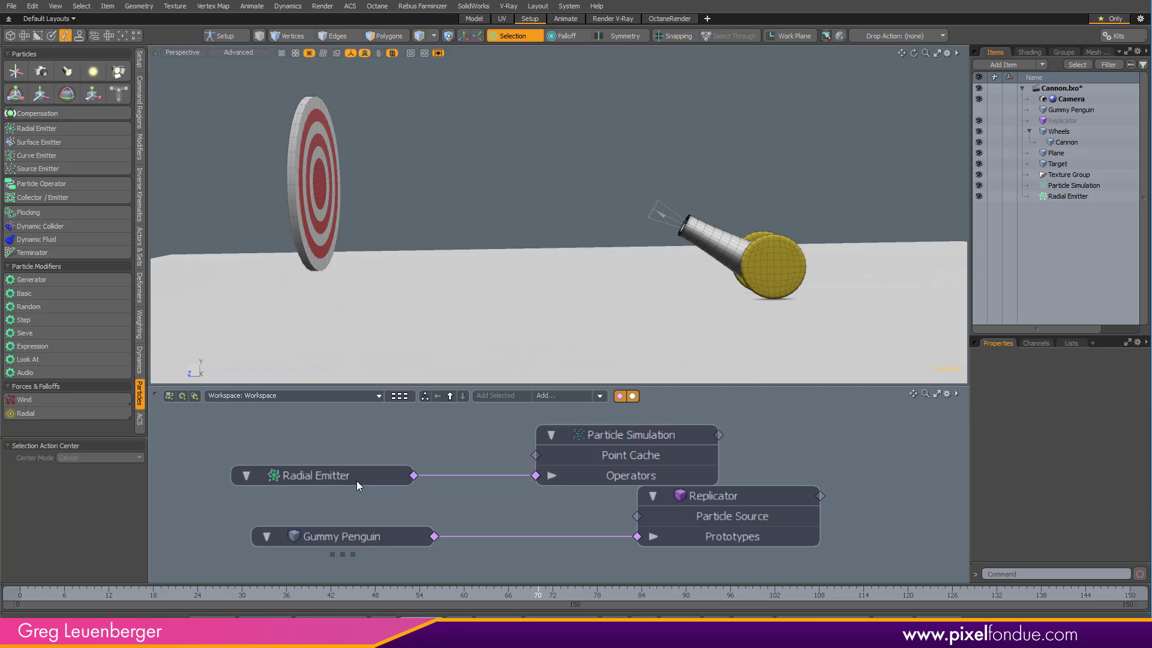
{"action": "left_click_drag", "start_coordinate": [635, 438], "coordinate": [716, 418]}
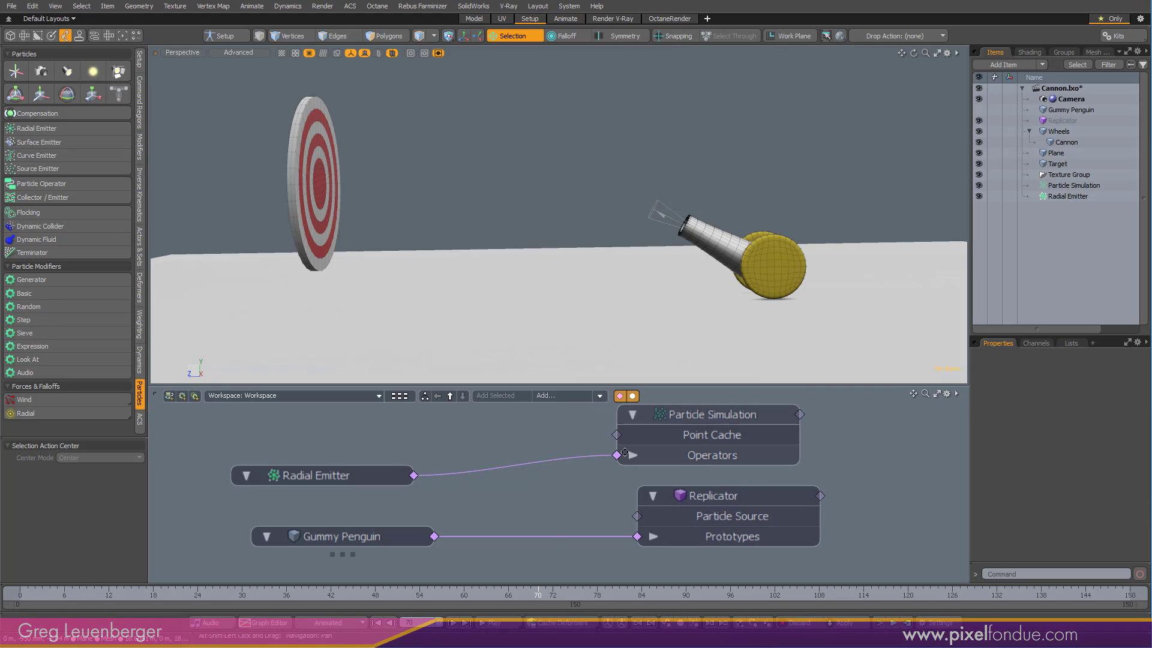
Select the Particle Simulation and start live playback of the simulation
{"action": "left_click", "coordinate": [718, 424]}
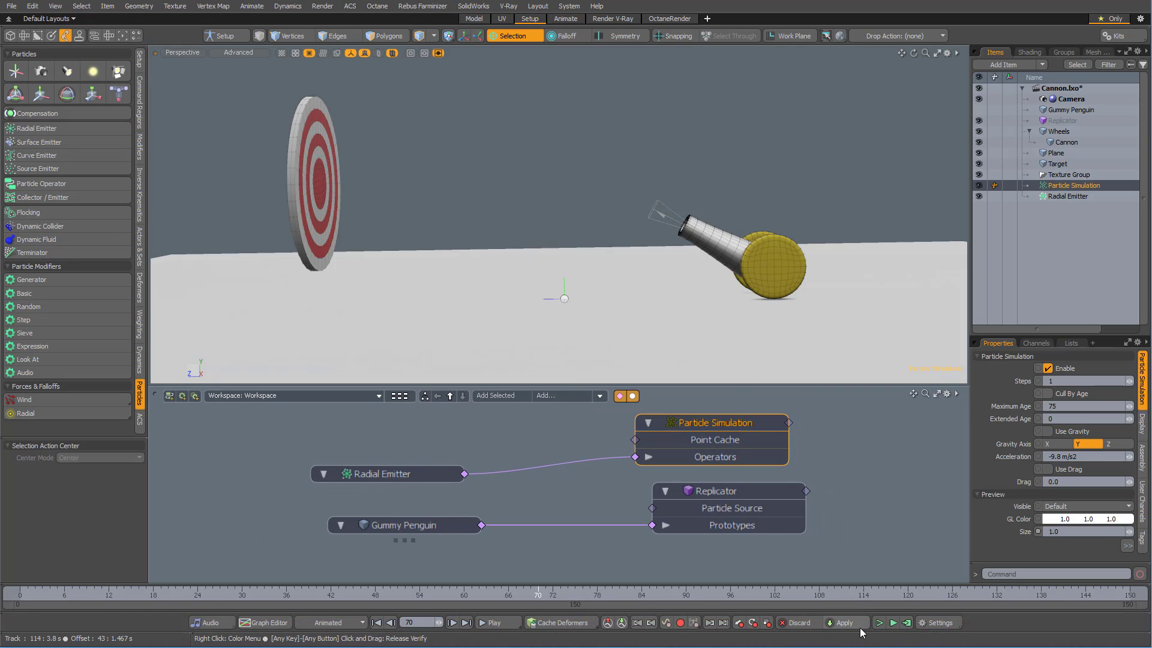
{"action": "left_click", "coordinate": [880, 624]}
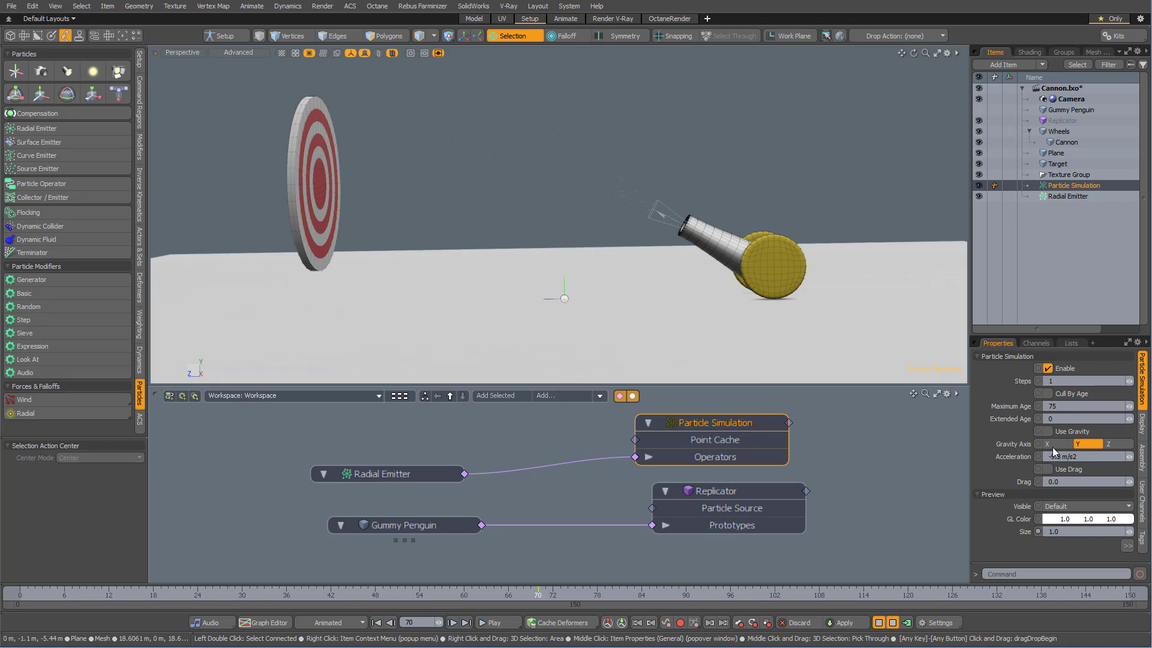
Set the Particle Simulation's GL Color to light cyan (0.4, 0.96, 1.0)
{"action": "left_click_drag", "start_coordinate": [1084, 337], "coordinate": [1083, 280]}
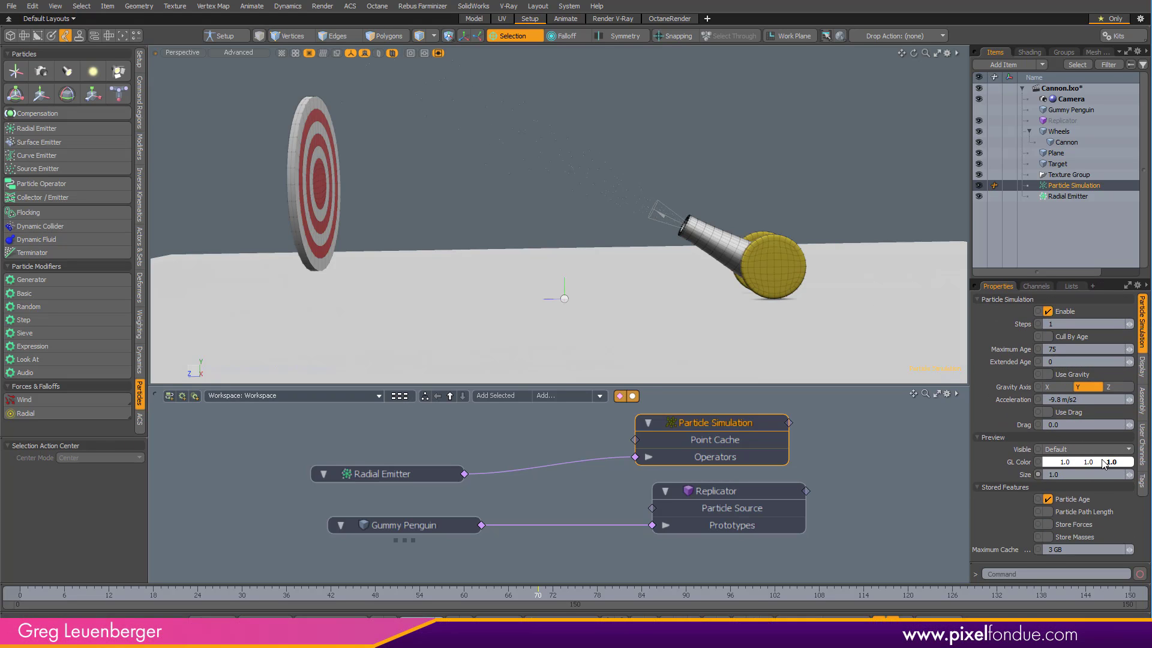
{"action": "left_click", "coordinate": [1088, 462]}
{"action": "left_click", "coordinate": [684, 400]}
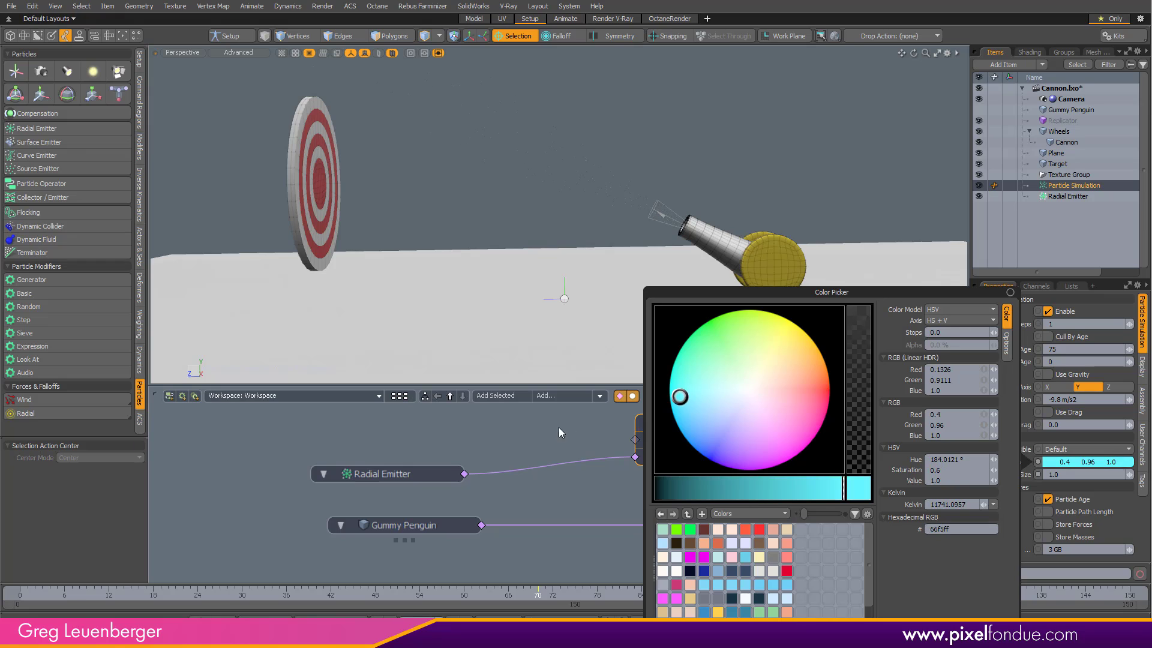
Close the color picker and set the Particle Simulation's preview particle size to 4
{"action": "left_click", "coordinate": [559, 427]}
{"action": "left_click", "coordinate": [738, 427]}
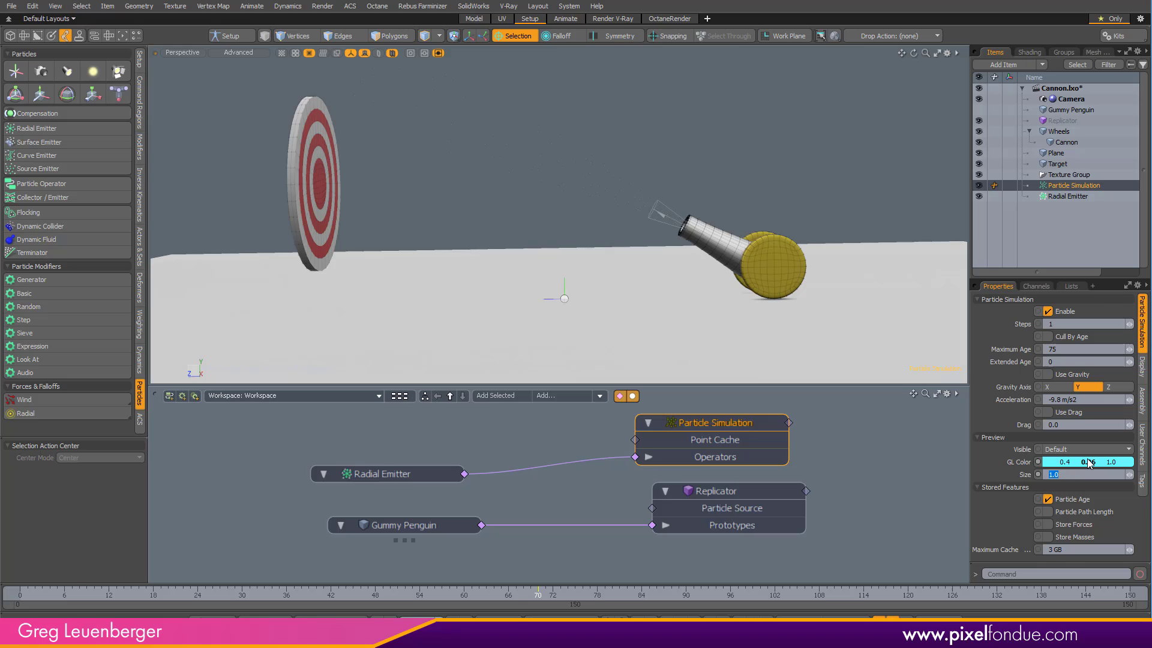
{"action": "type", "text": "4"}
{"action": "key", "text": "Return"}
Switch the viewport to the Right view, enable gravity on the Particle Simulation and restart the live playback
{"action": "key", "text": "ctrl+space"}
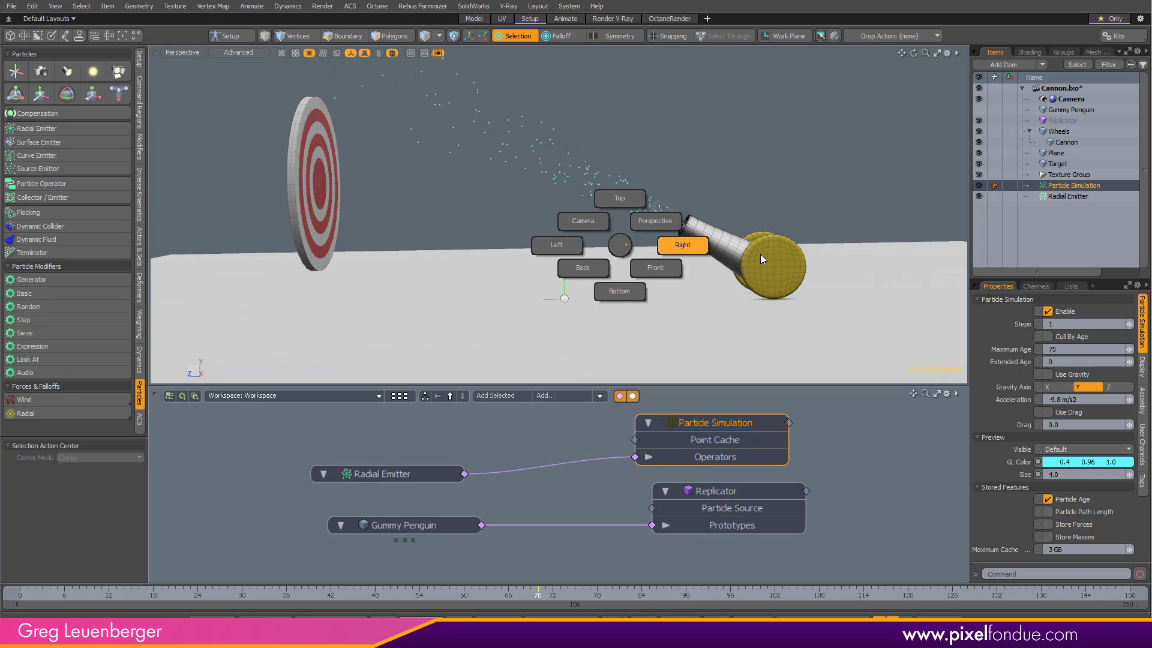
{"action": "left_click", "coordinate": [761, 254]}
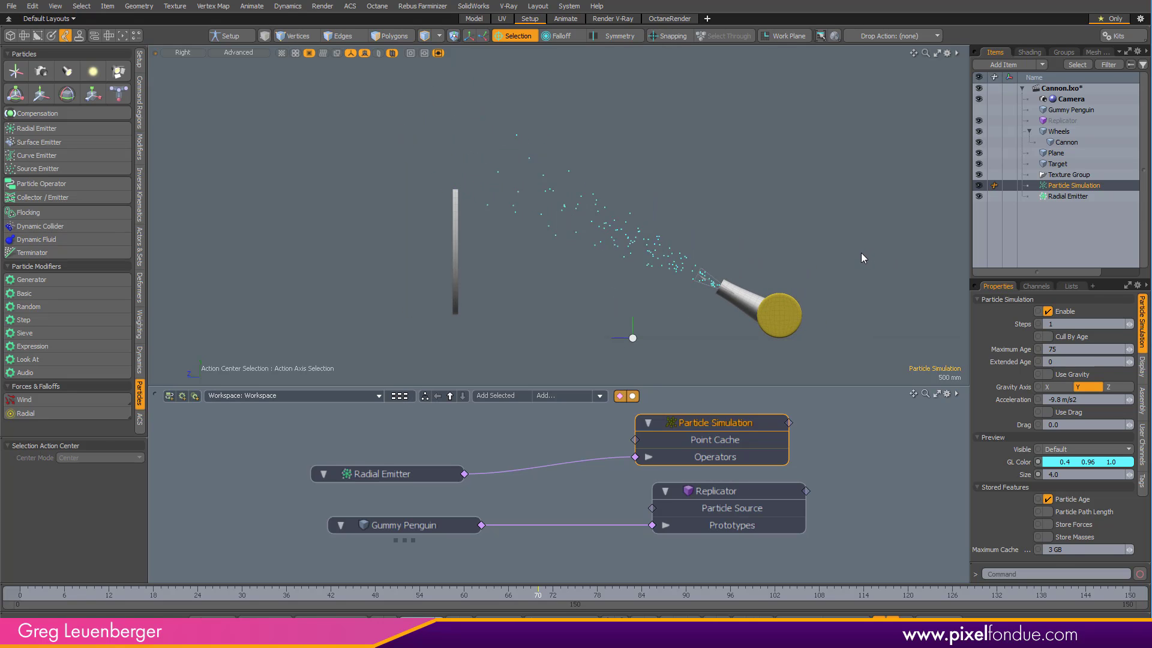
{"action": "left_click_drag", "start_coordinate": [707, 423], "coordinate": [725, 423]}
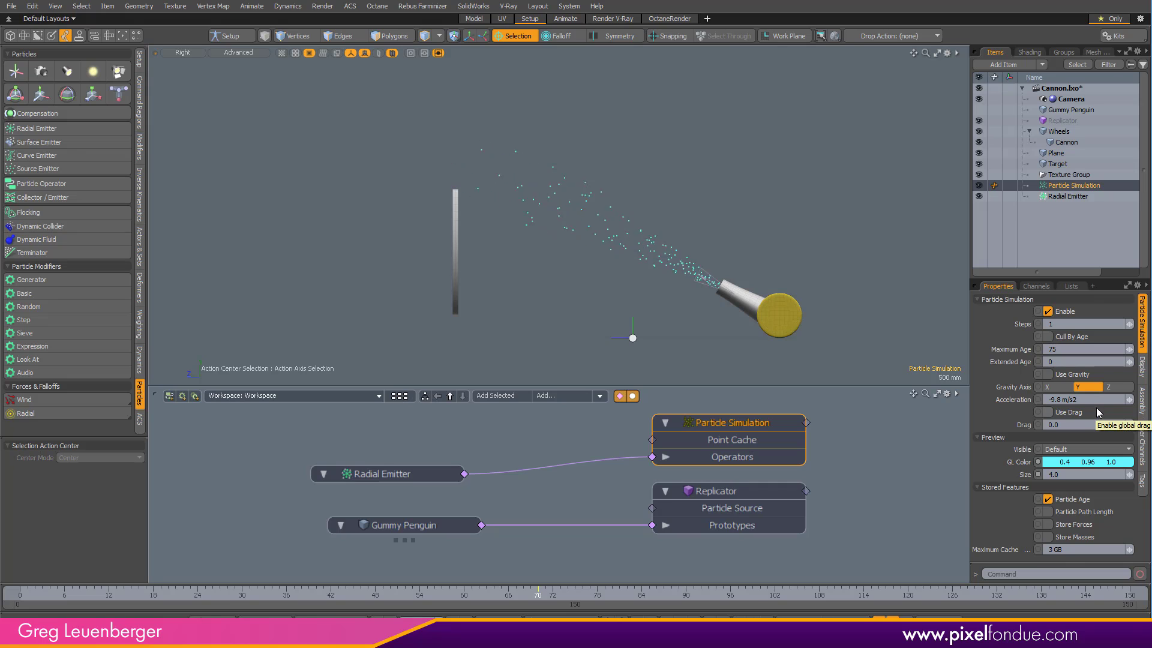
{"action": "left_click", "coordinate": [1050, 374]}
{"action": "left_click", "coordinate": [887, 619]}
Set the Radial Emitter's emission rate to 10 and its initial velocity to 9 m/s
{"action": "left_click", "coordinate": [397, 474]}
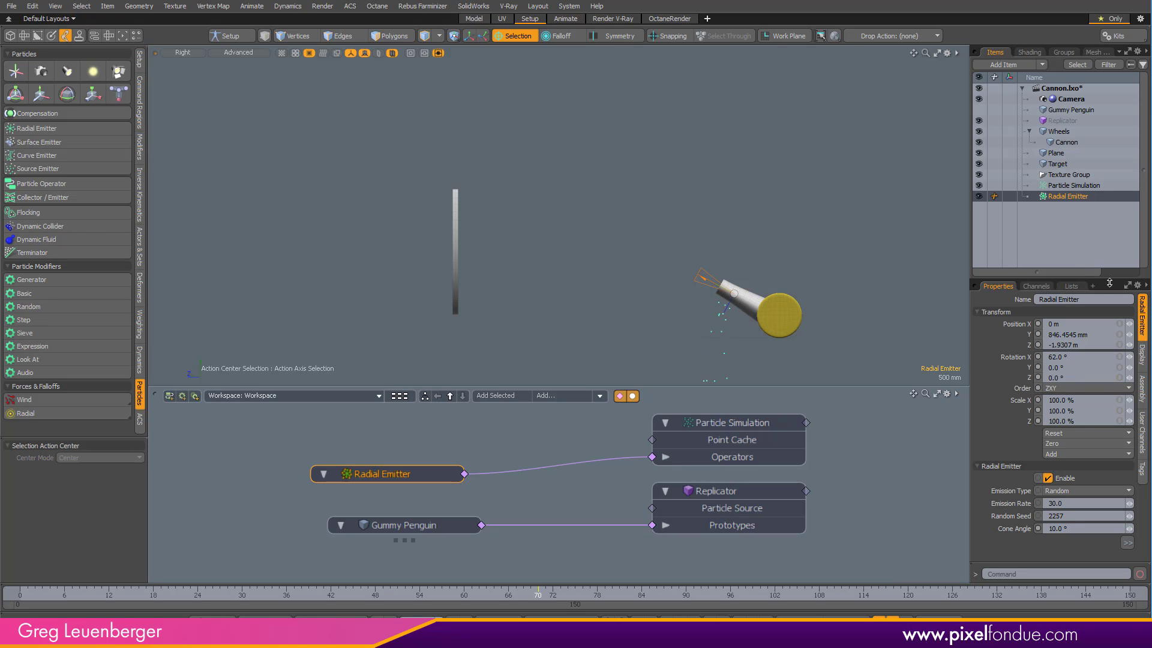
{"action": "left_click_drag", "start_coordinate": [1072, 279], "coordinate": [1071, 189]}
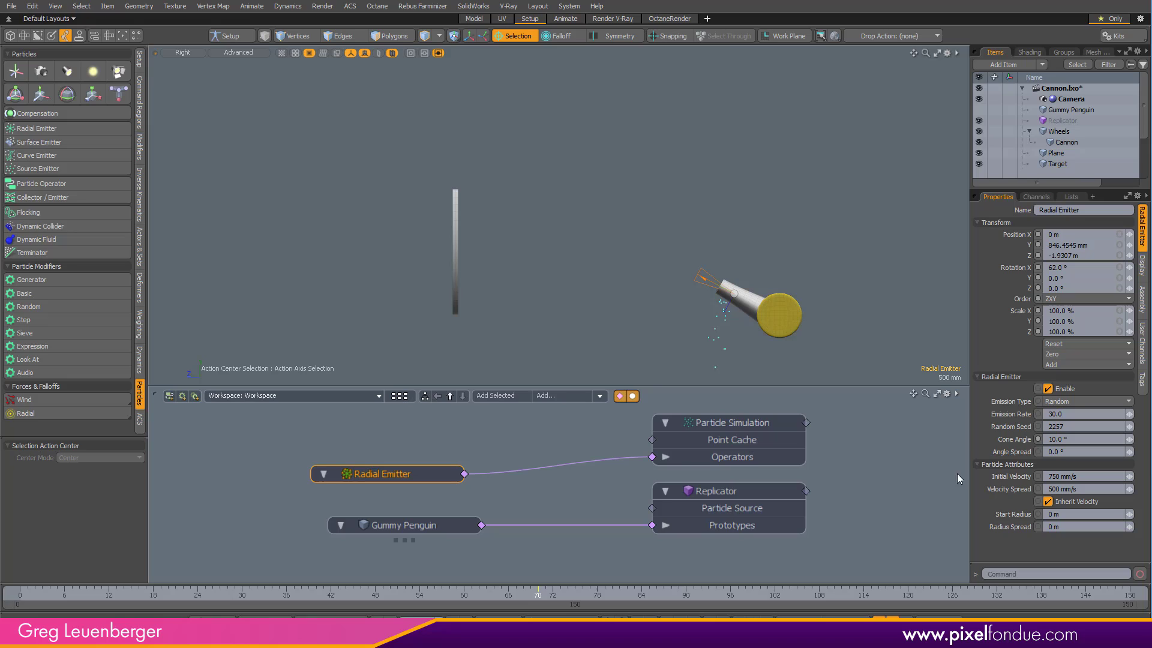
{"action": "left_click", "coordinate": [1093, 414]}
{"action": "type", "text": "1"}
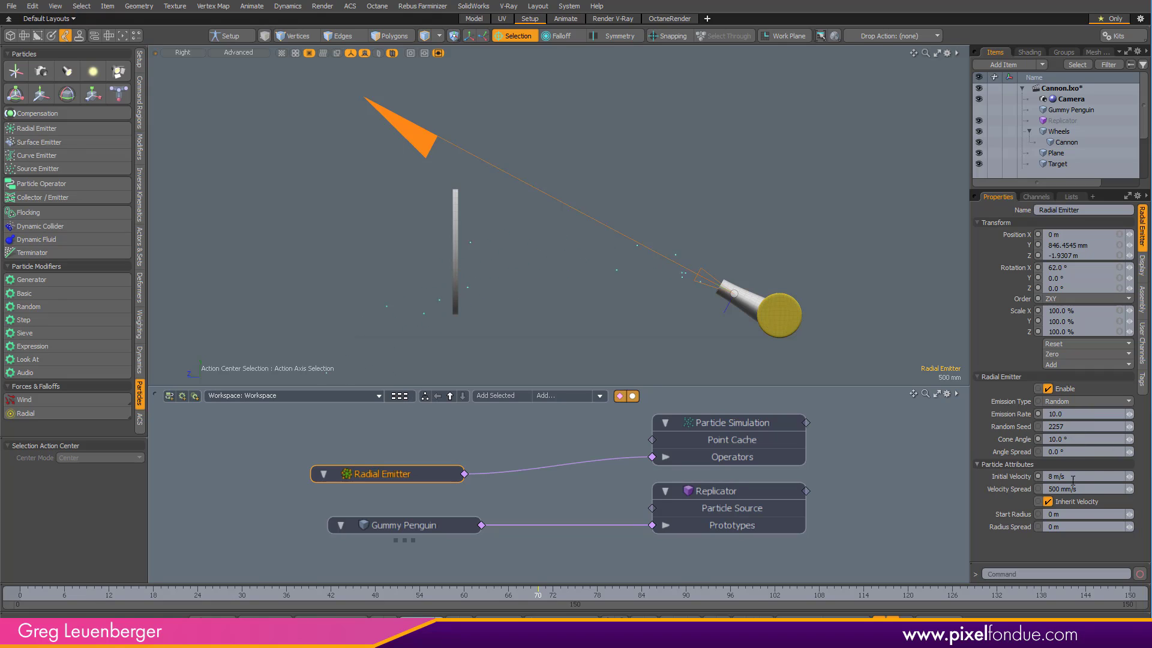
{"action": "key", "text": "Return"}
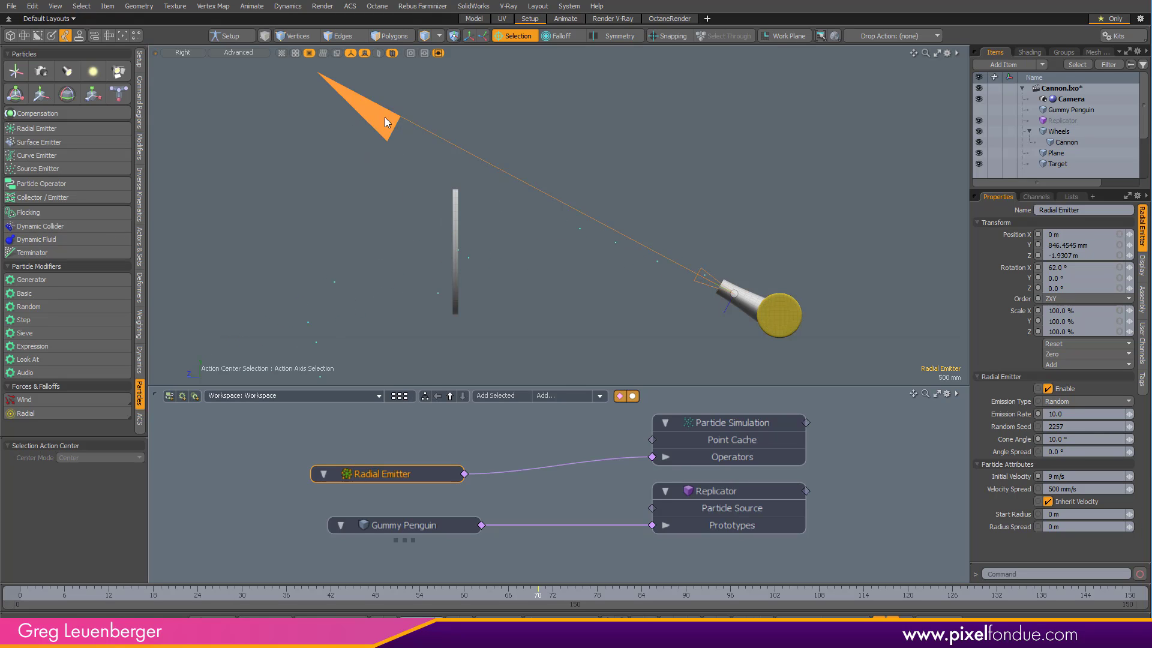
Deselect the Radial Emitter and turn off its visibility in the item list
{"action": "scroll", "coordinate": [1061, 144], "scroll_direction": "down", "scroll_amount": 3}
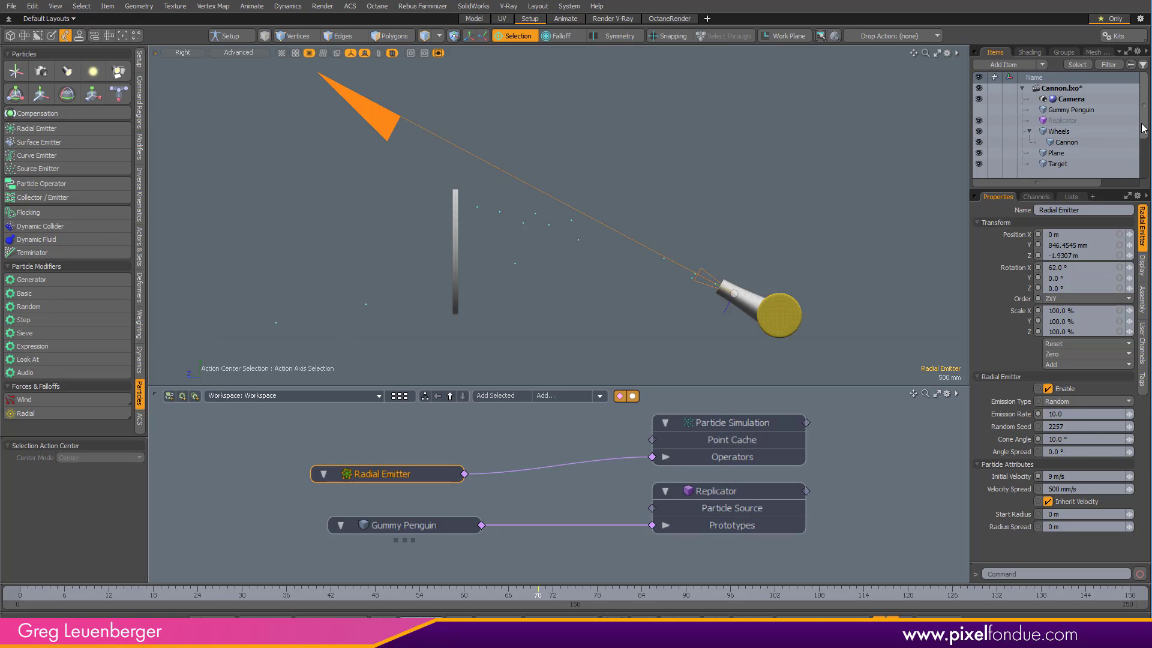
{"action": "left_click", "coordinate": [977, 174]}
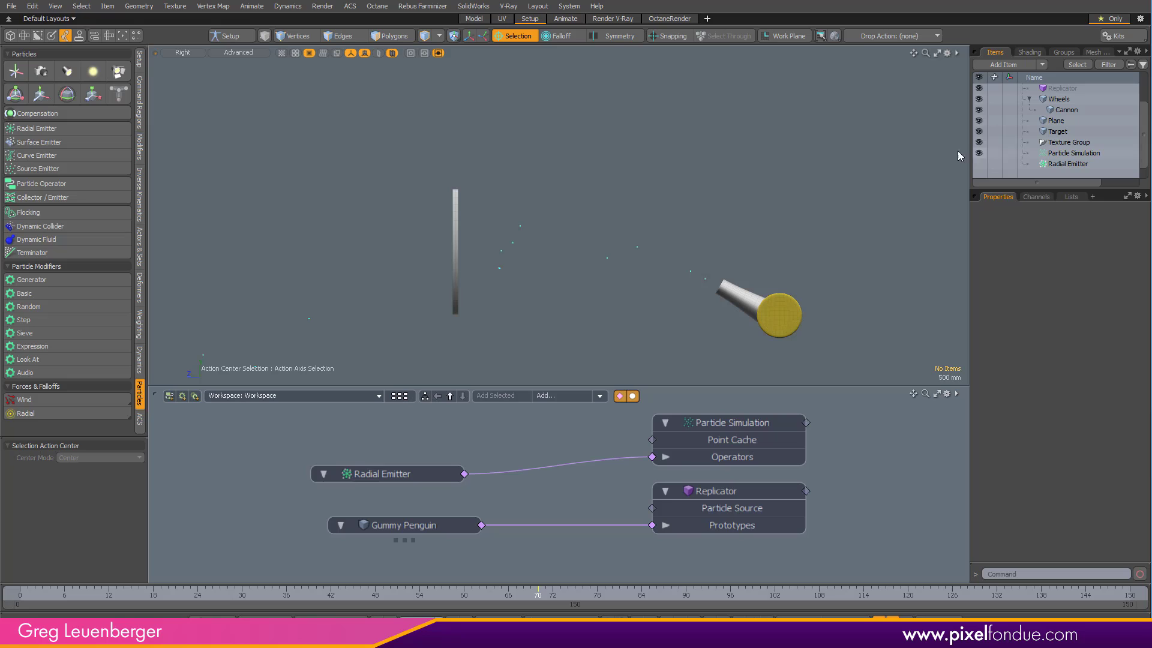
{"action": "left_click", "coordinate": [980, 153]}
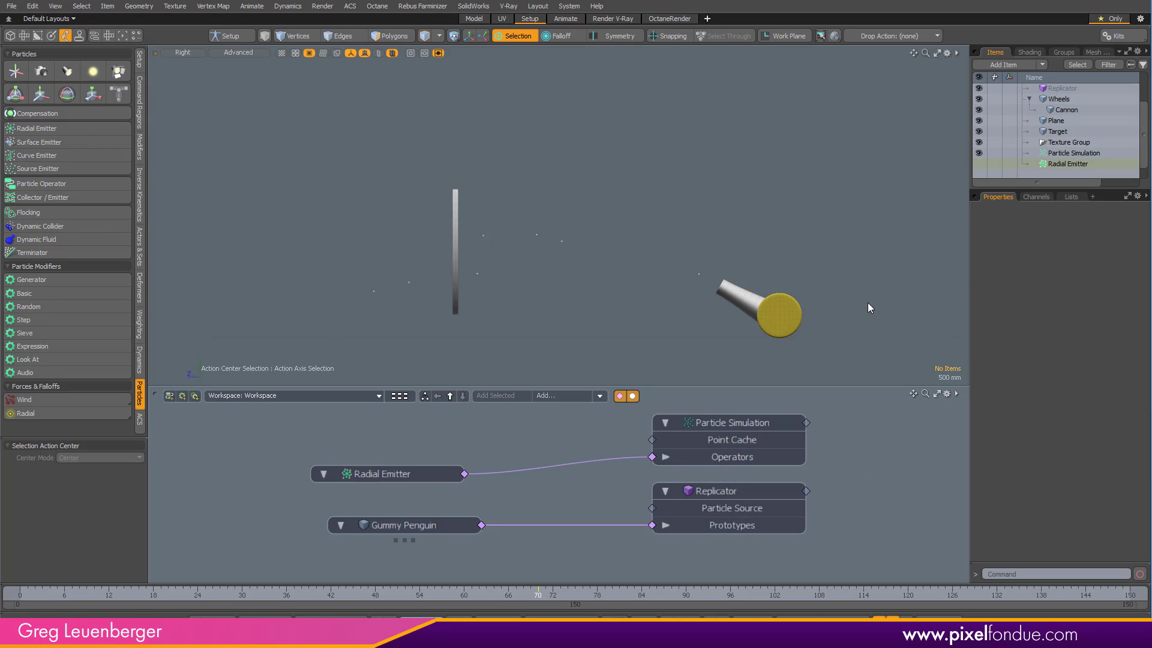
Connect the Particle Simulation to the Replicator's Particle Source and check the fired penguins in the Perspective view
{"action": "left_click_drag", "start_coordinate": [740, 497], "coordinate": [930, 502]}
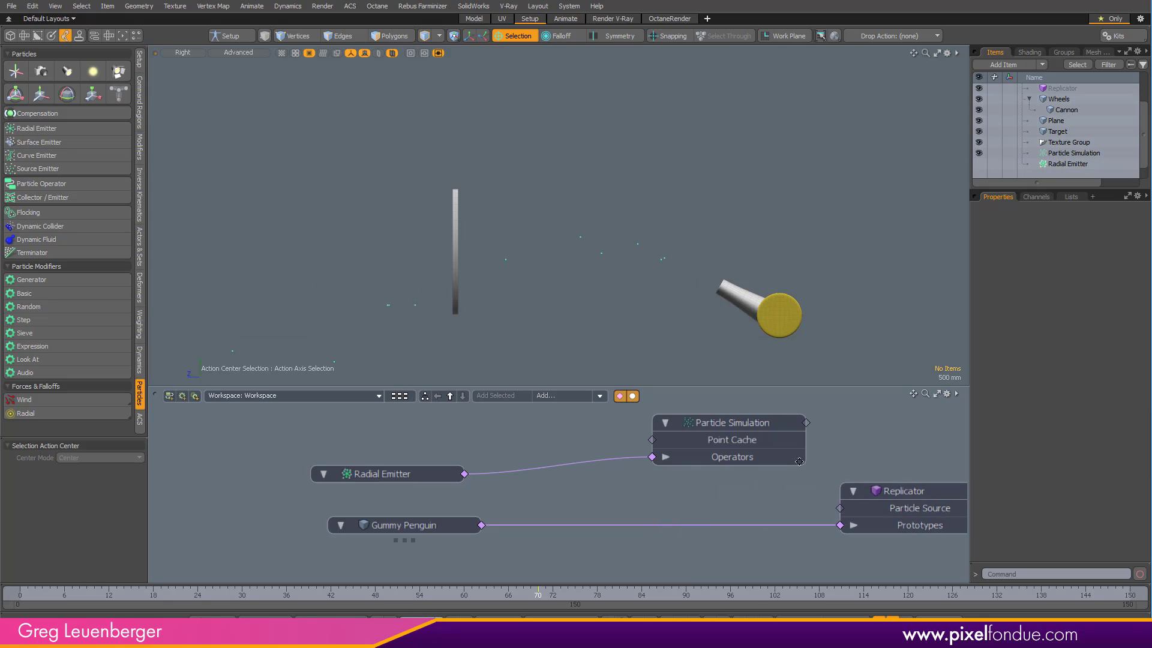
{"action": "left_click_drag", "start_coordinate": [799, 463], "coordinate": [758, 519], "text": "alt"}
{"action": "scroll", "coordinate": [714, 481], "scroll_direction": "down", "scroll_amount": 2}
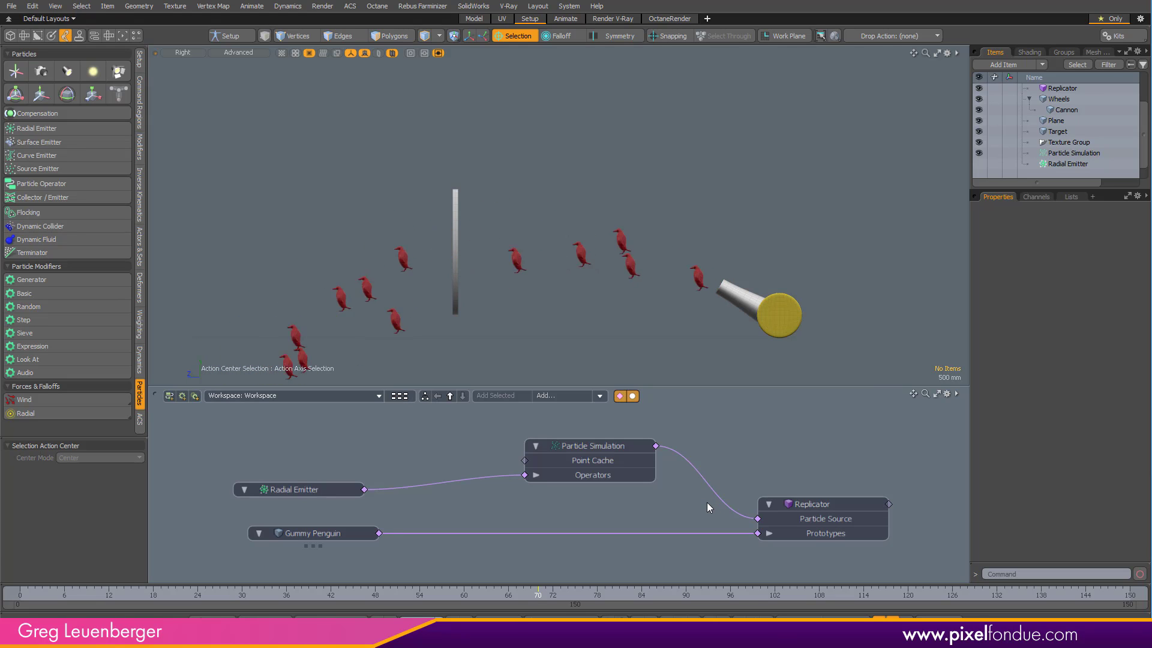
{"action": "key", "text": "ctrl+space"}
{"action": "left_click", "coordinate": [646, 198]}
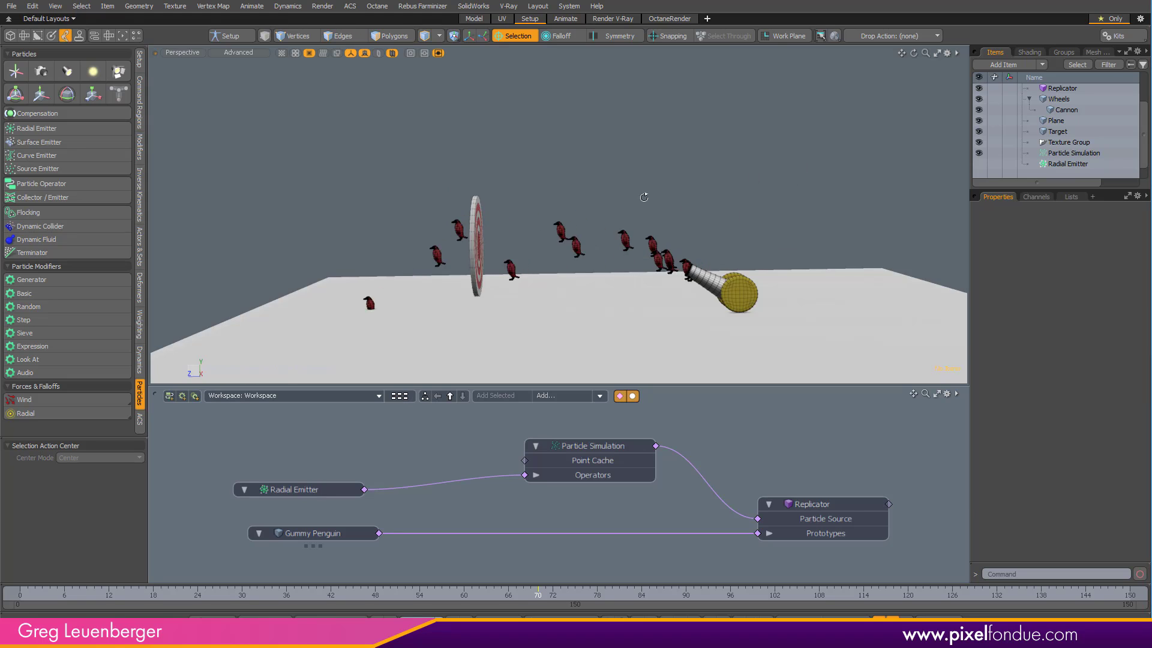
{"action": "left_click_drag", "start_coordinate": [646, 196], "coordinate": [540, 296], "text": "alt"}
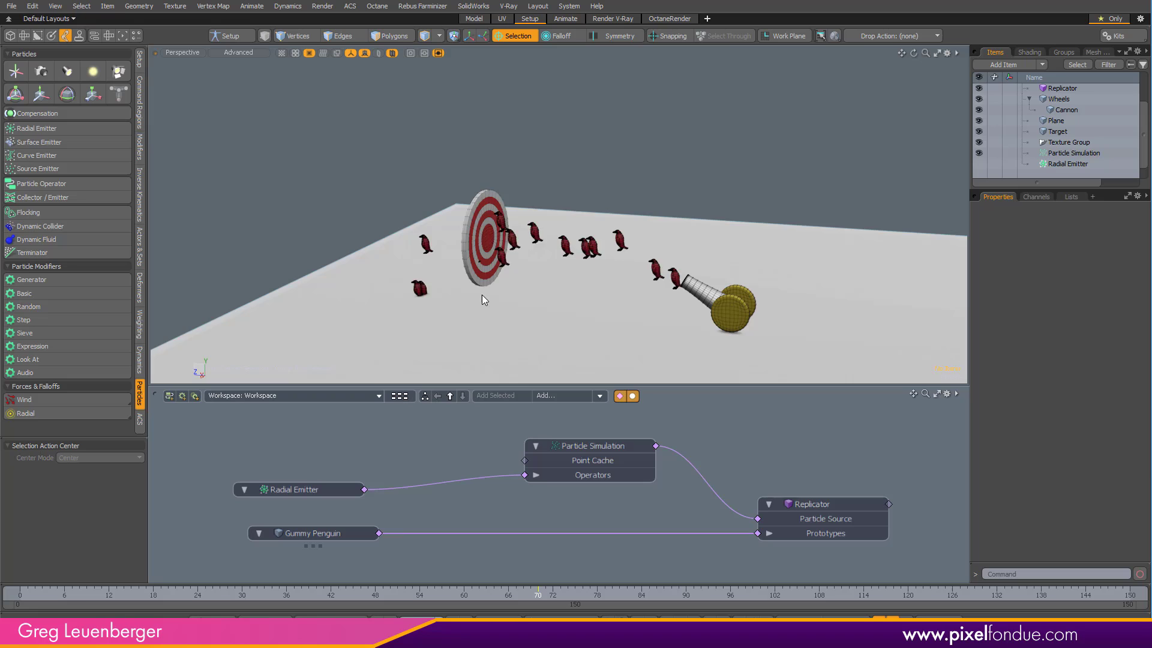
{"action": "left_click_drag", "start_coordinate": [577, 252], "coordinate": [773, 124], "text": "alt"}
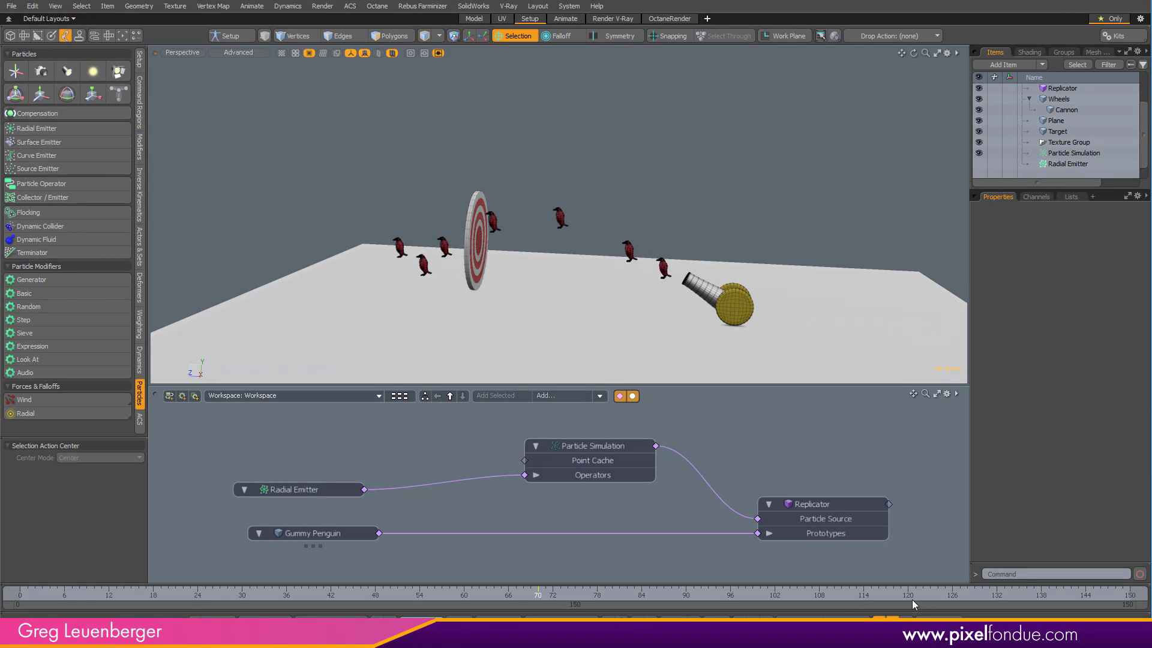
{"action": "left_click_drag", "start_coordinate": [717, 258], "coordinate": [709, 260], "text": "alt"}
Make the Replicator an active rigid body with the dynamics tools
{"action": "left_click", "coordinate": [846, 508]}
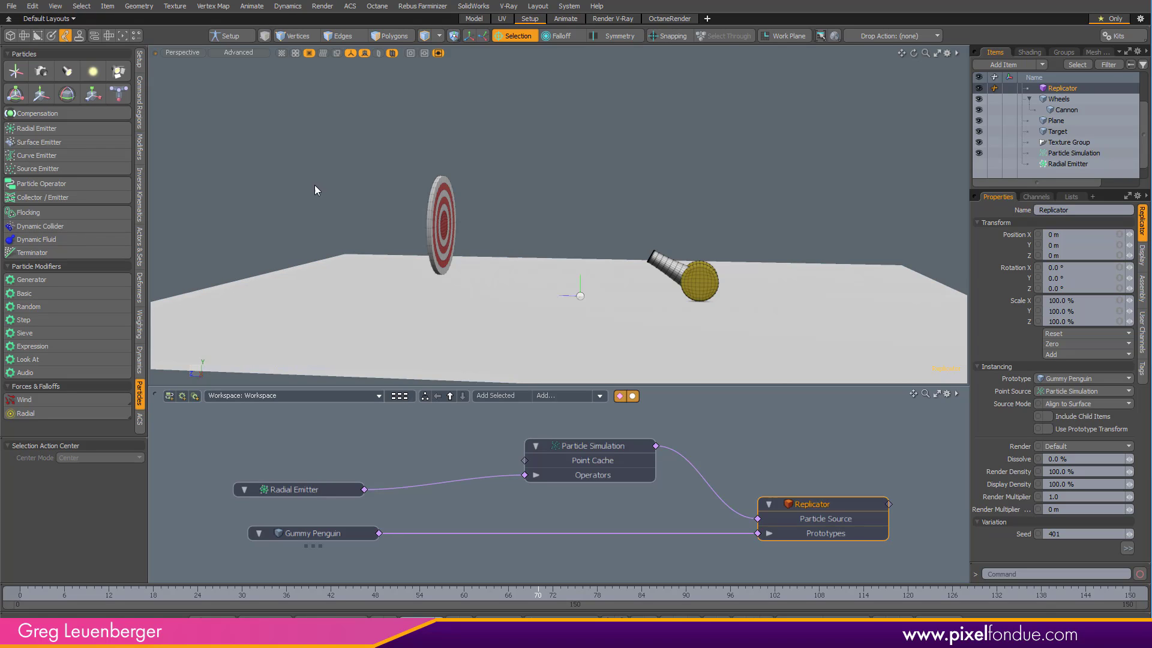
{"action": "left_click", "coordinate": [140, 360]}
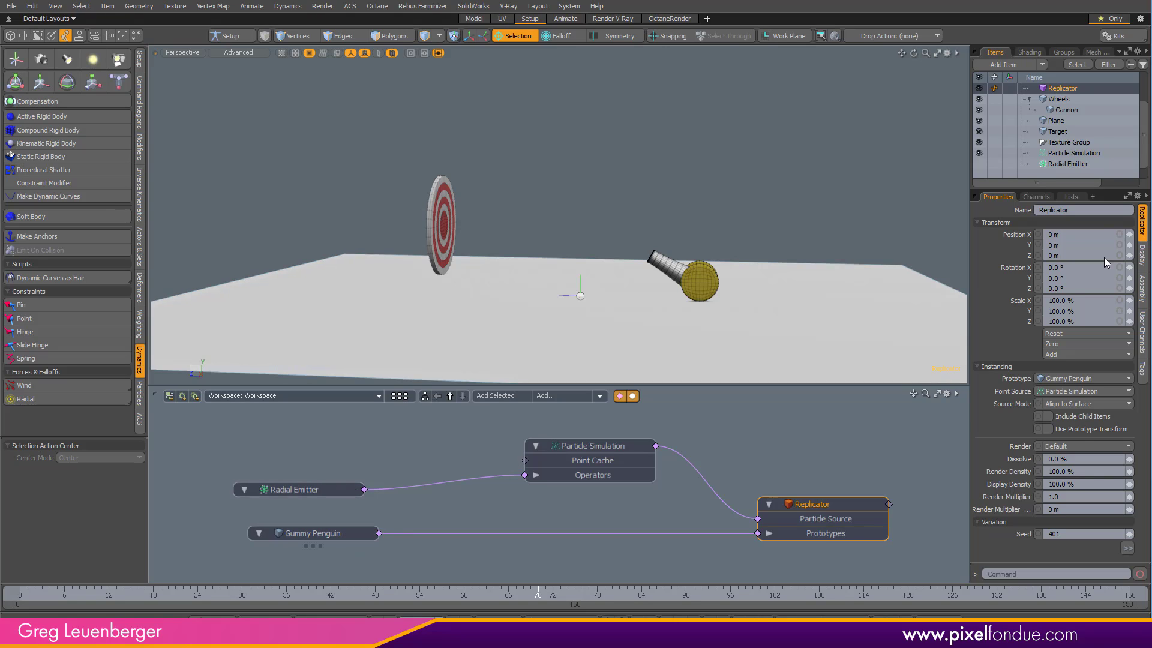
{"action": "left_click_drag", "start_coordinate": [1112, 193], "coordinate": [1075, 302]}
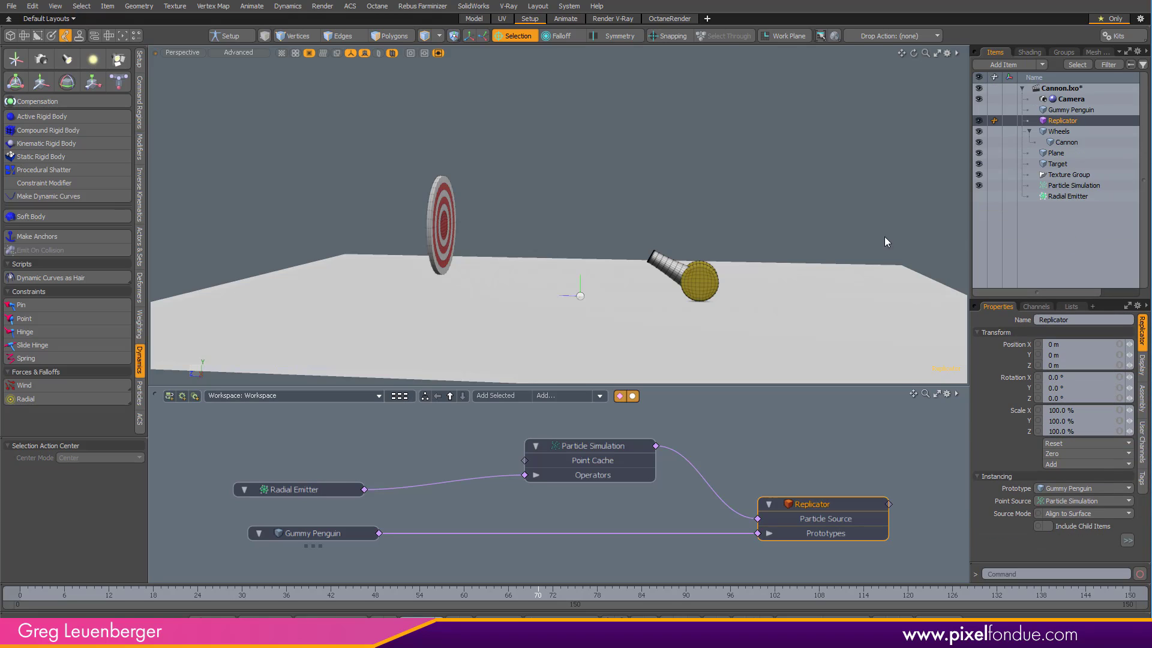
{"action": "left_click", "coordinate": [71, 117]}
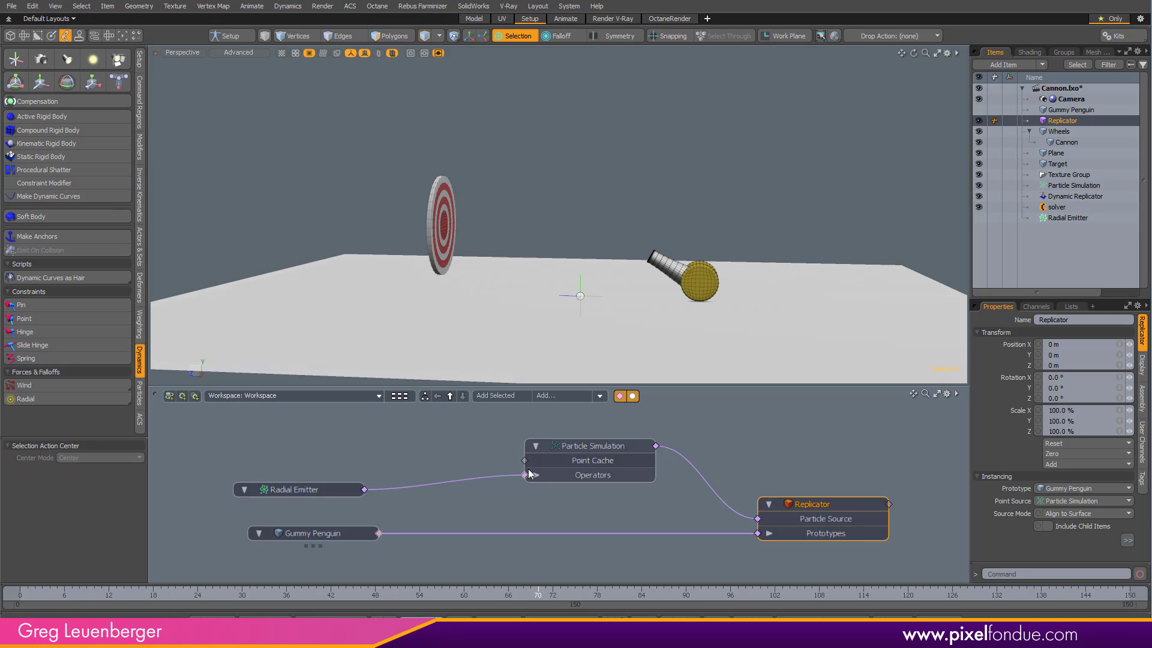
Add the Dynamic Replicator to the schematic and arrange its node between the Gummy Penguin and Particle Simulation nodes
{"action": "scroll", "coordinate": [522, 475], "scroll_direction": "up", "scroll_amount": 4}
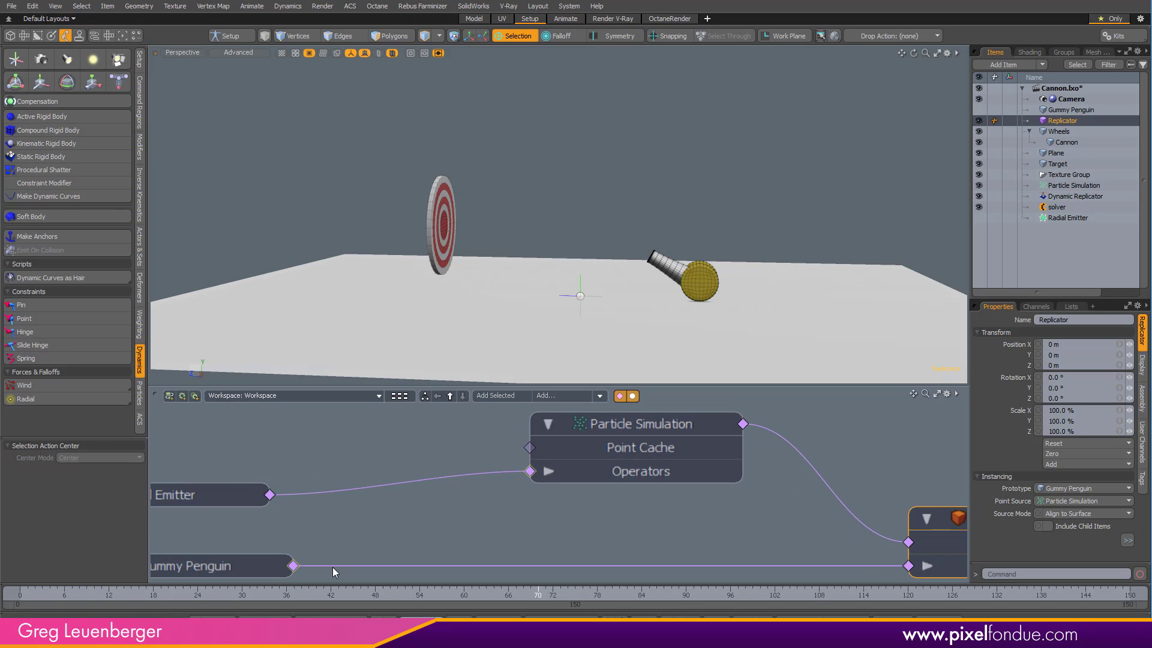
{"action": "middle_click_drag", "start_coordinate": [333, 567], "coordinate": [422, 545]}
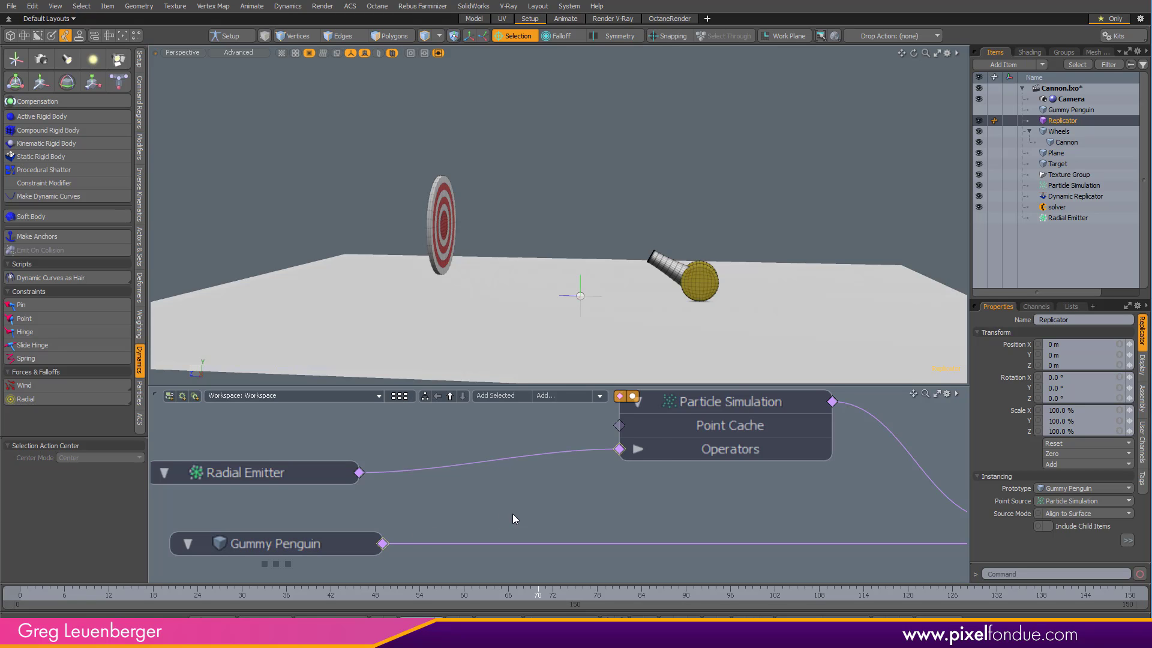
{"action": "scroll", "coordinate": [485, 517], "scroll_direction": "down", "scroll_amount": 2}
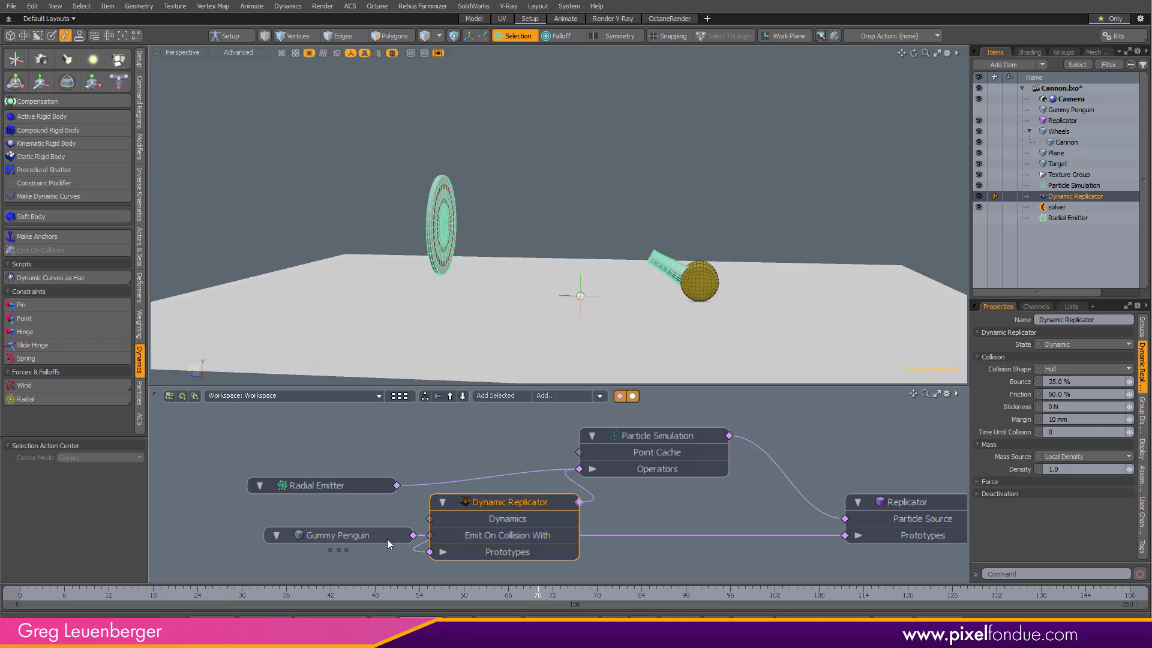
{"action": "left_click_drag", "start_coordinate": [387, 539], "coordinate": [252, 543]}
{"action": "left_click_drag", "start_coordinate": [509, 510], "coordinate": [532, 563], "text": "alt"}
{"action": "left_click_drag", "start_coordinate": [318, 523], "coordinate": [322, 494], "text": "alt"}
{"action": "left_click_drag", "start_coordinate": [650, 454], "coordinate": [641, 477], "text": "alt"}
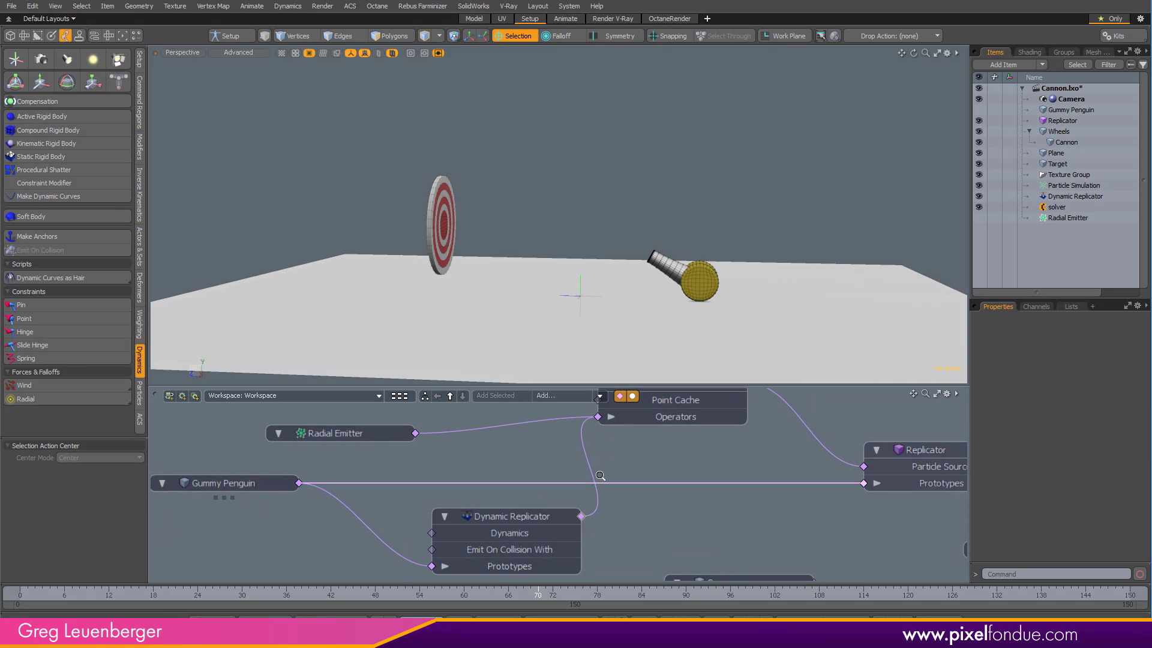
Add the solver to the schematic and place its node above the Replicator node
{"action": "scroll", "coordinate": [641, 478], "scroll_direction": "down", "scroll_amount": 2}
{"action": "left_click_drag", "start_coordinate": [654, 423], "coordinate": [636, 440], "text": "alt"}
{"action": "left_click_drag", "start_coordinate": [614, 521], "coordinate": [819, 394], "text": "alt"}
{"action": "double_click", "coordinate": [521, 497]}
{"action": "left_click_drag", "start_coordinate": [809, 472], "coordinate": [748, 454], "text": "ctrl+alt"}
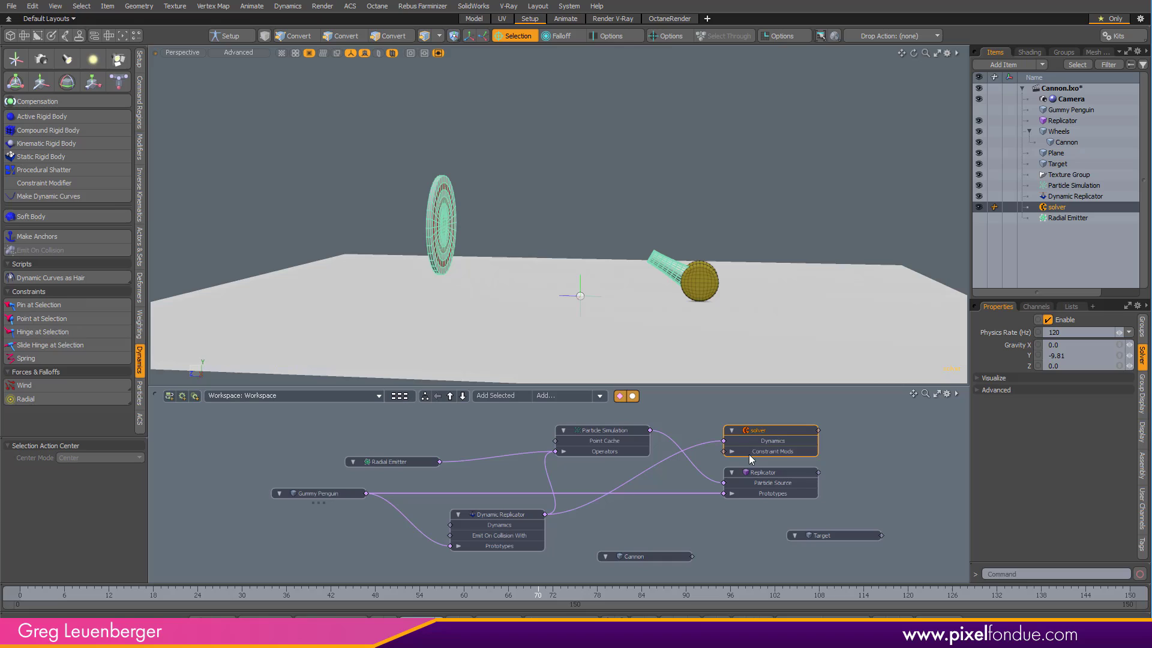
Clear the selection, play the rigid body simulation live to check how the penguins behave at the target, and stop it
{"action": "left_click", "coordinate": [739, 551]}
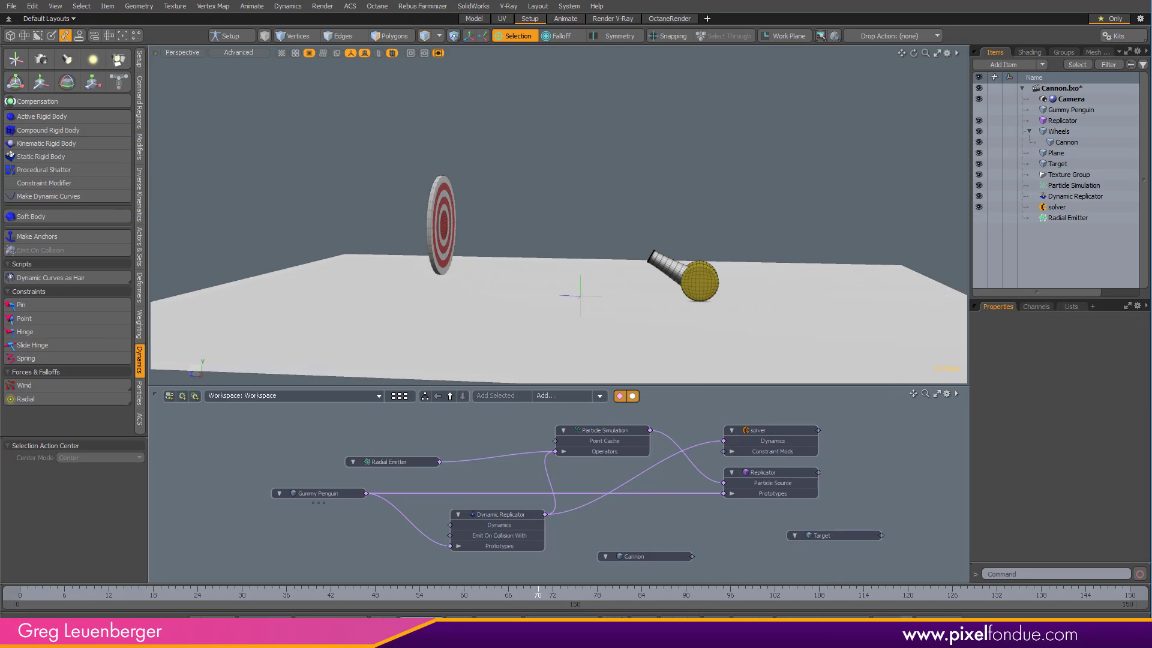
{"action": "left_click", "coordinate": [882, 618]}
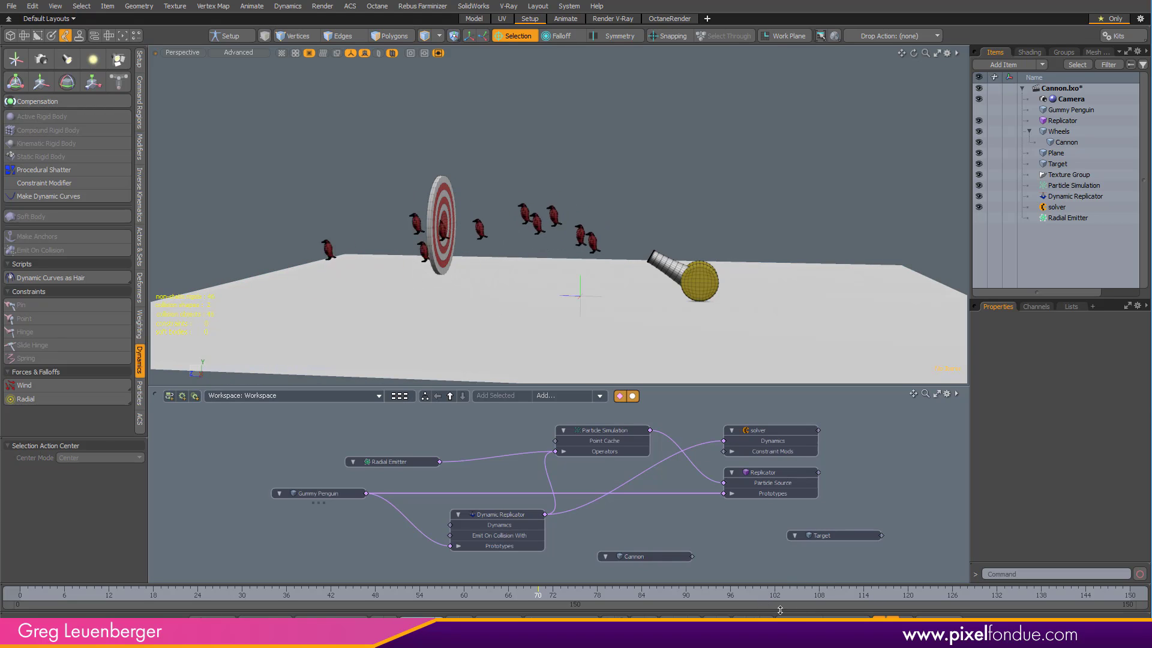
{"action": "key", "text": "Escape"}
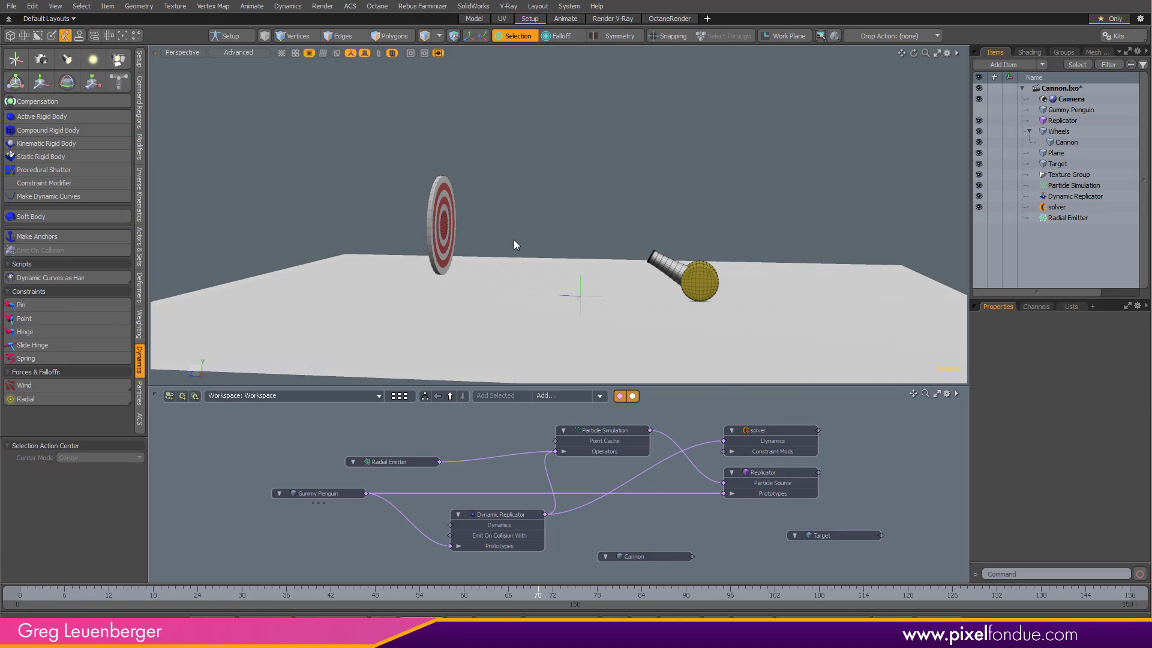
Make the Target and the ground Plane static rigid bodies
{"action": "left_click_drag", "start_coordinate": [514, 239], "coordinate": [379, 276], "text": "alt"}
{"action": "left_click", "coordinate": [453, 213]}
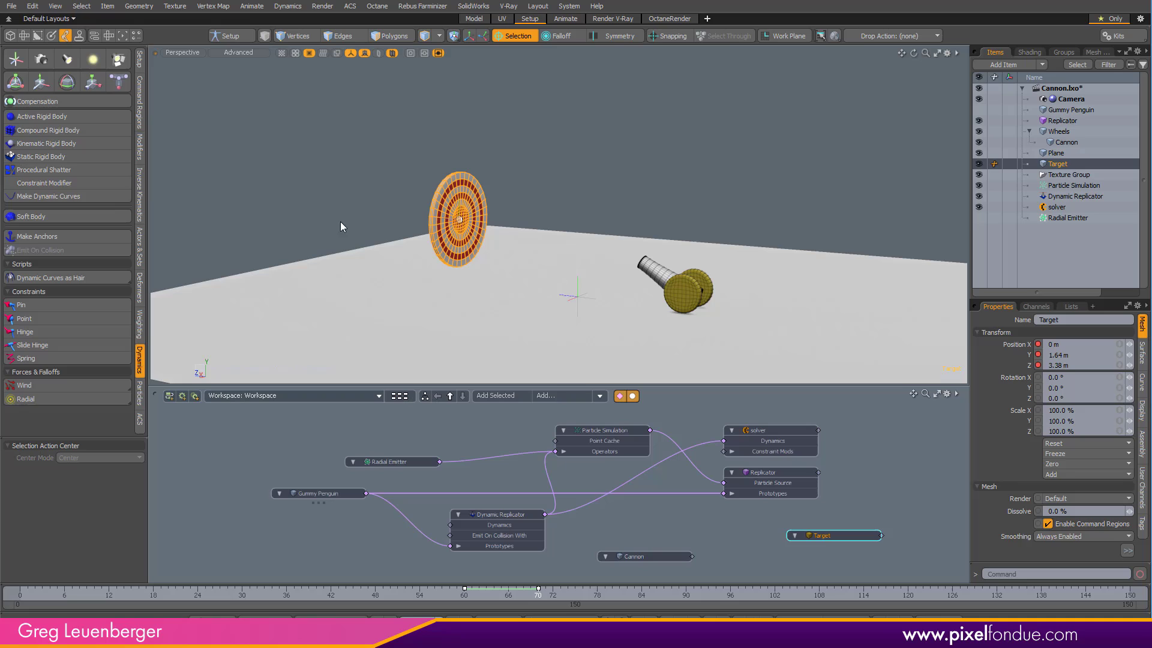
{"action": "left_click", "coordinate": [53, 157]}
{"action": "left_click", "coordinate": [326, 285]}
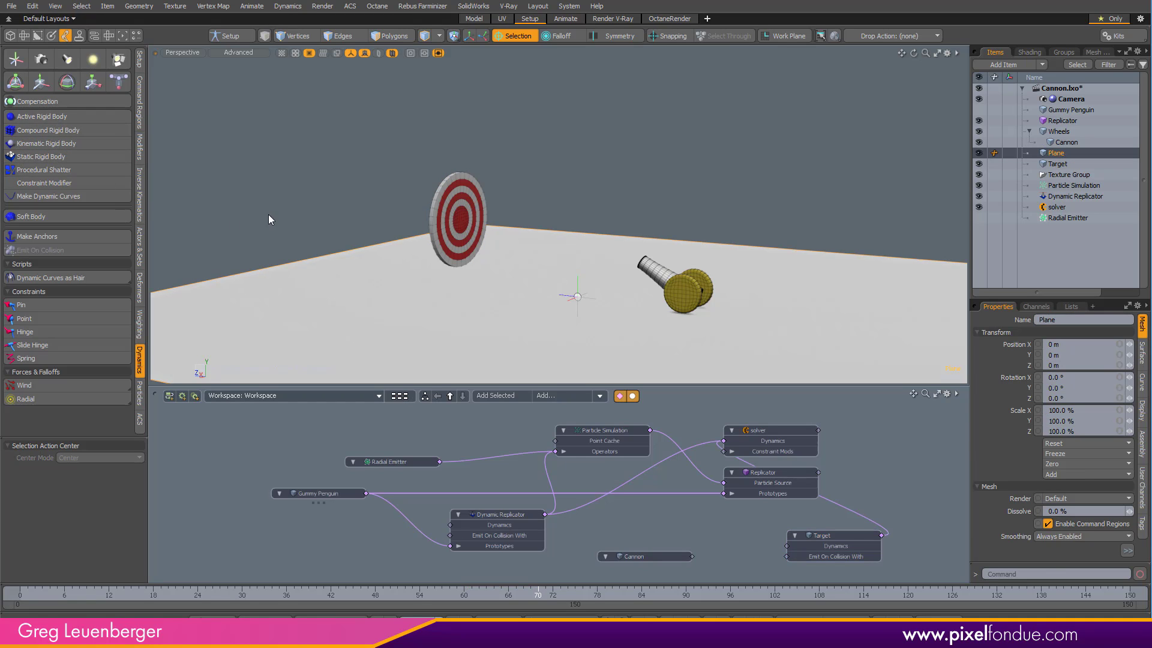
{"action": "left_click", "coordinate": [63, 156]}
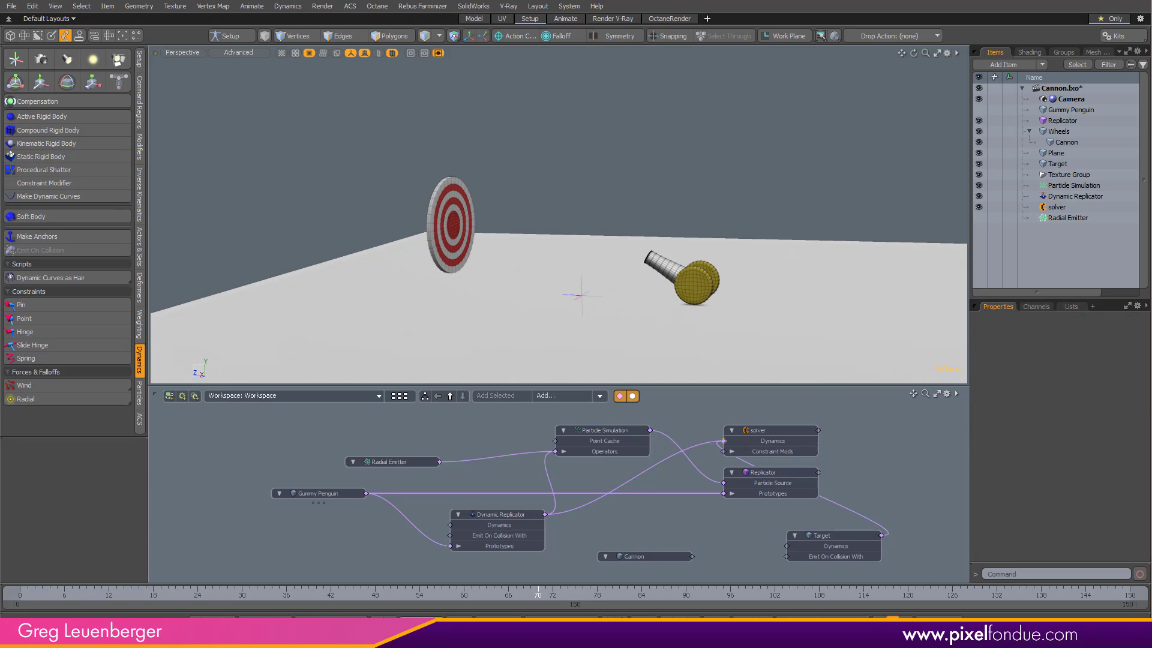
Play the simulation and examine from several angles how the penguins collide with the target and ground
{"action": "key", "text": "Up"}
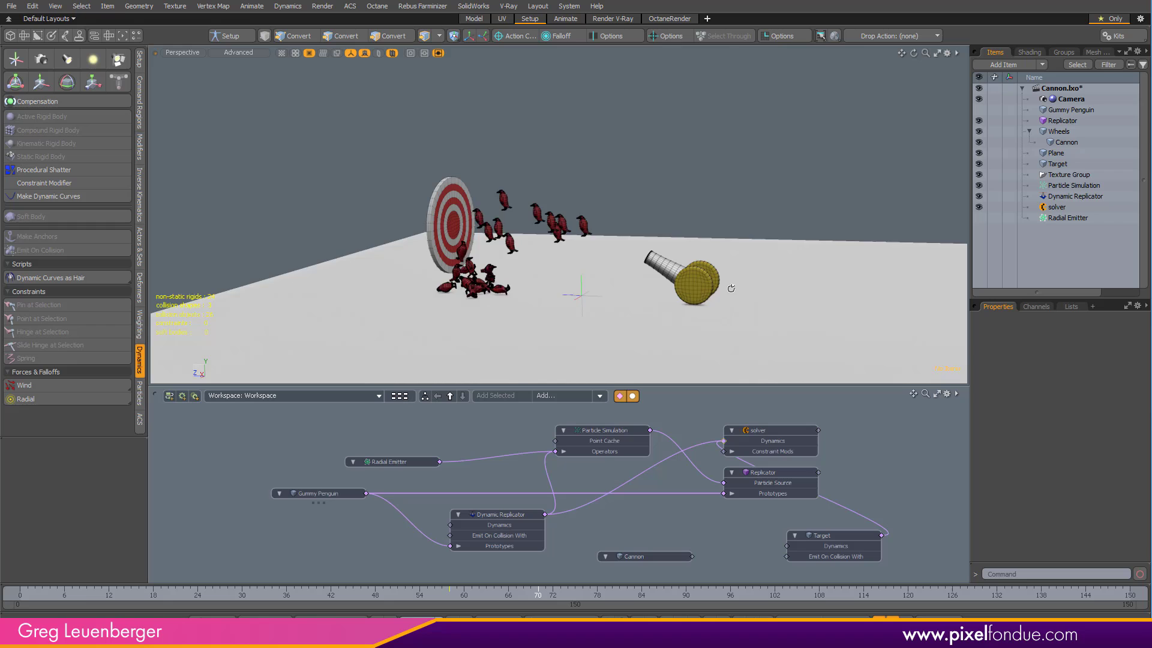
{"action": "left_click_drag", "start_coordinate": [731, 288], "coordinate": [460, 268], "text": "alt"}
{"action": "scroll", "coordinate": [460, 269], "scroll_direction": "up", "scroll_amount": 3}
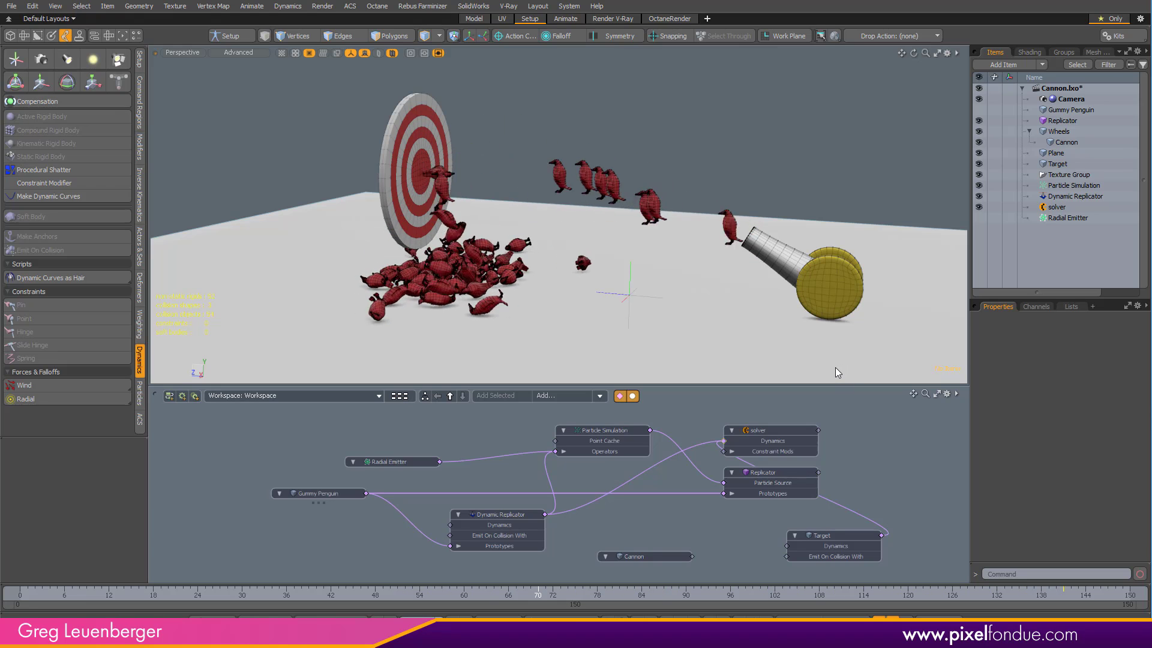
{"action": "left_click_drag", "start_coordinate": [666, 326], "coordinate": [618, 276], "text": "alt"}
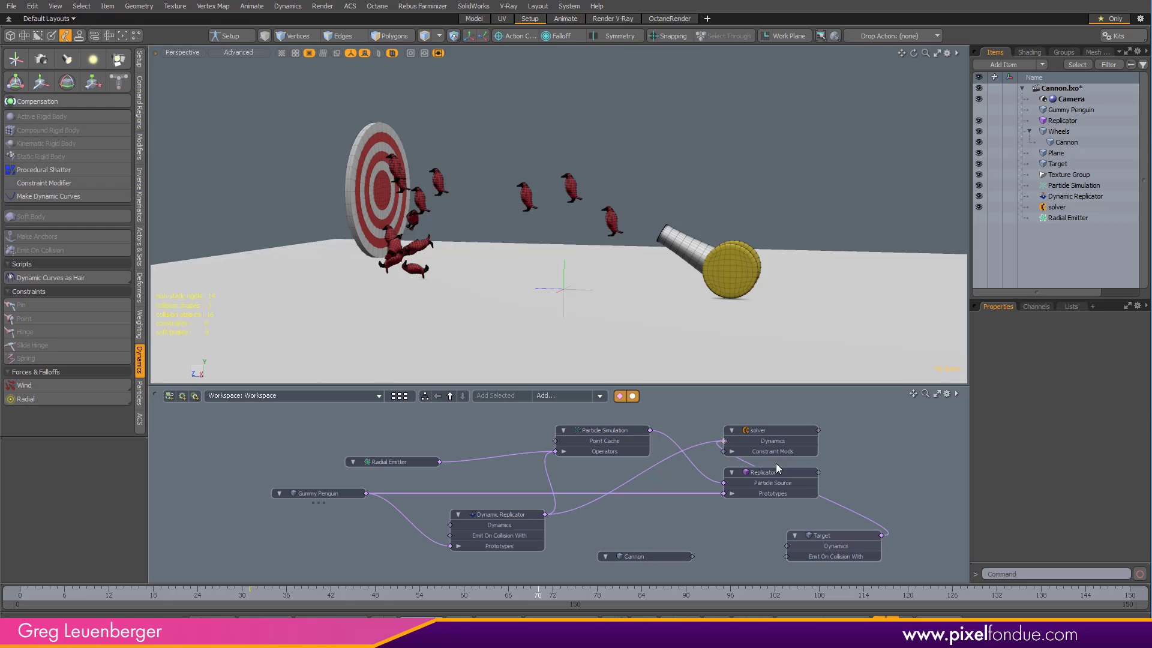
Move the Replicator node lower in the schematic, away from the solver node
{"action": "left_click_drag", "start_coordinate": [773, 475], "coordinate": [752, 497]}
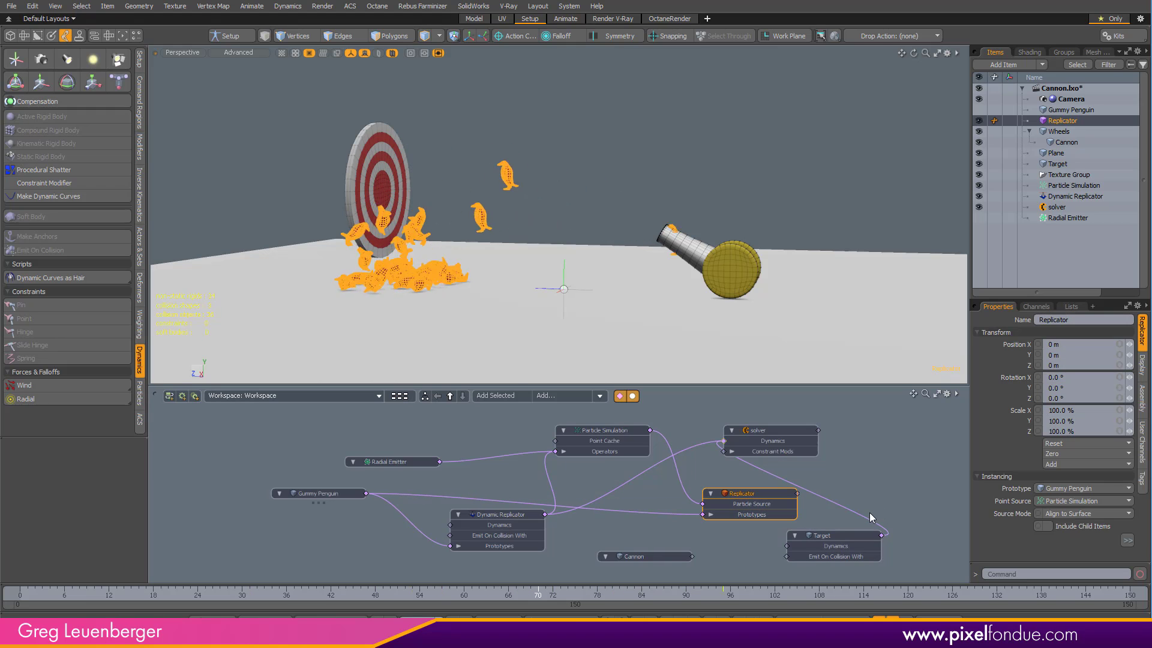
Show the scene in the Right view, select the Gummy Penguin, and play the rigid body simulation live
{"action": "left_click_drag", "start_coordinate": [1082, 299], "coordinate": [1082, 159]}
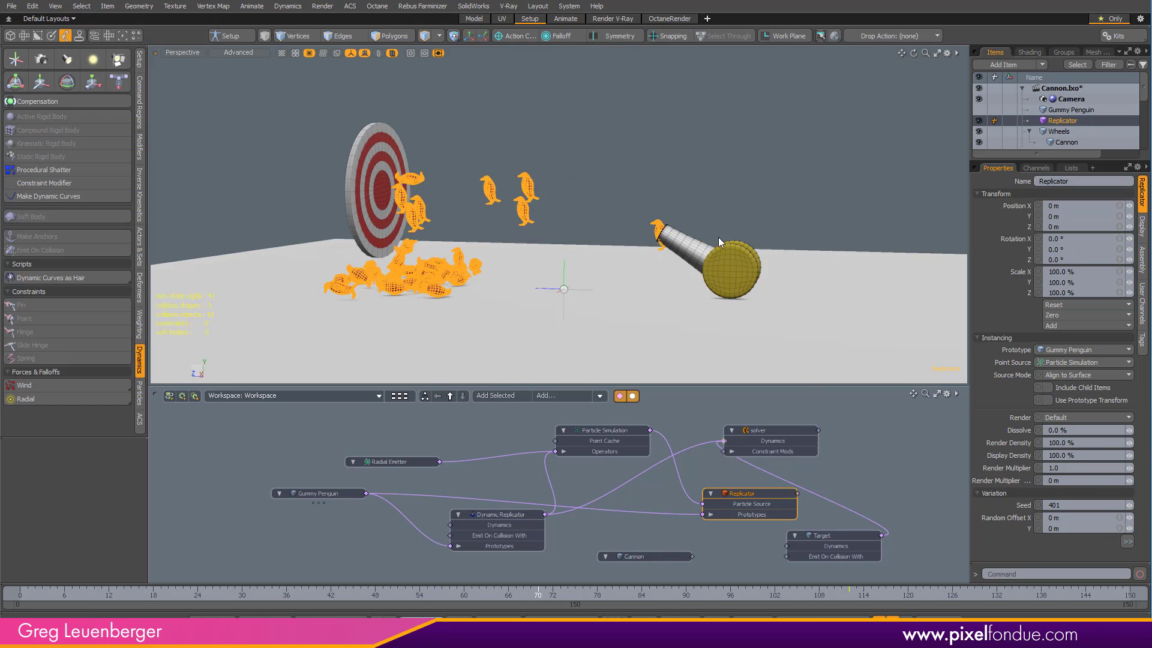
{"action": "key", "text": "ctrl+space"}
{"action": "scroll", "coordinate": [695, 227], "scroll_direction": "up", "scroll_amount": 3}
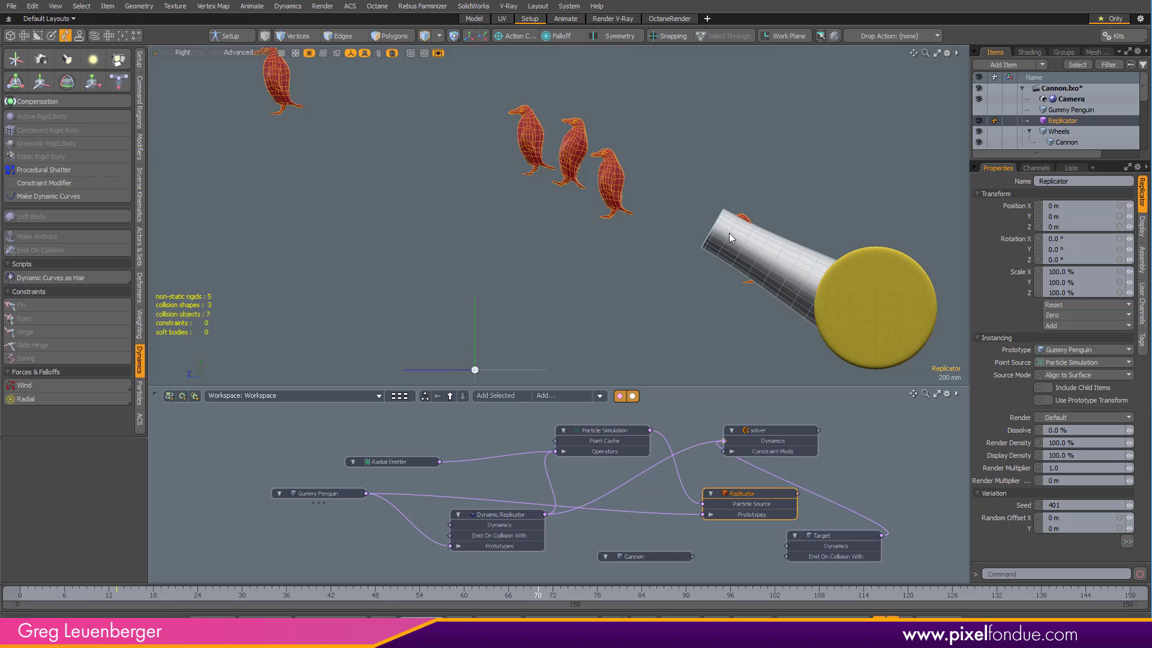
{"action": "scroll", "coordinate": [765, 244], "scroll_direction": "down", "scroll_amount": 4}
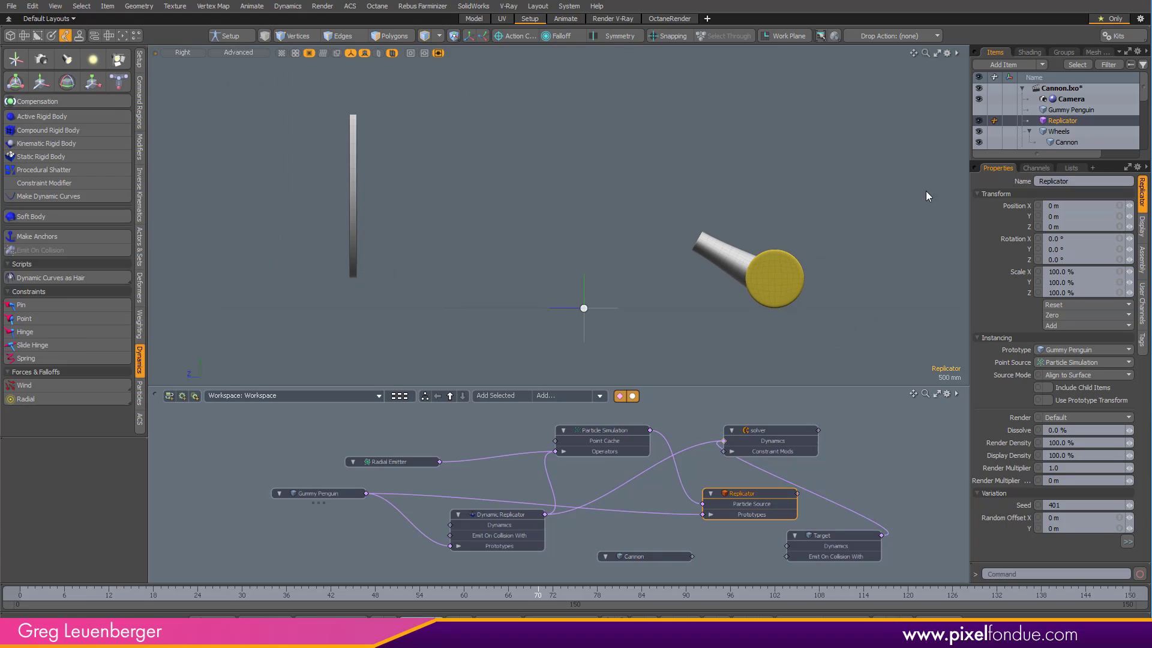
{"action": "left_click", "coordinate": [1051, 111]}
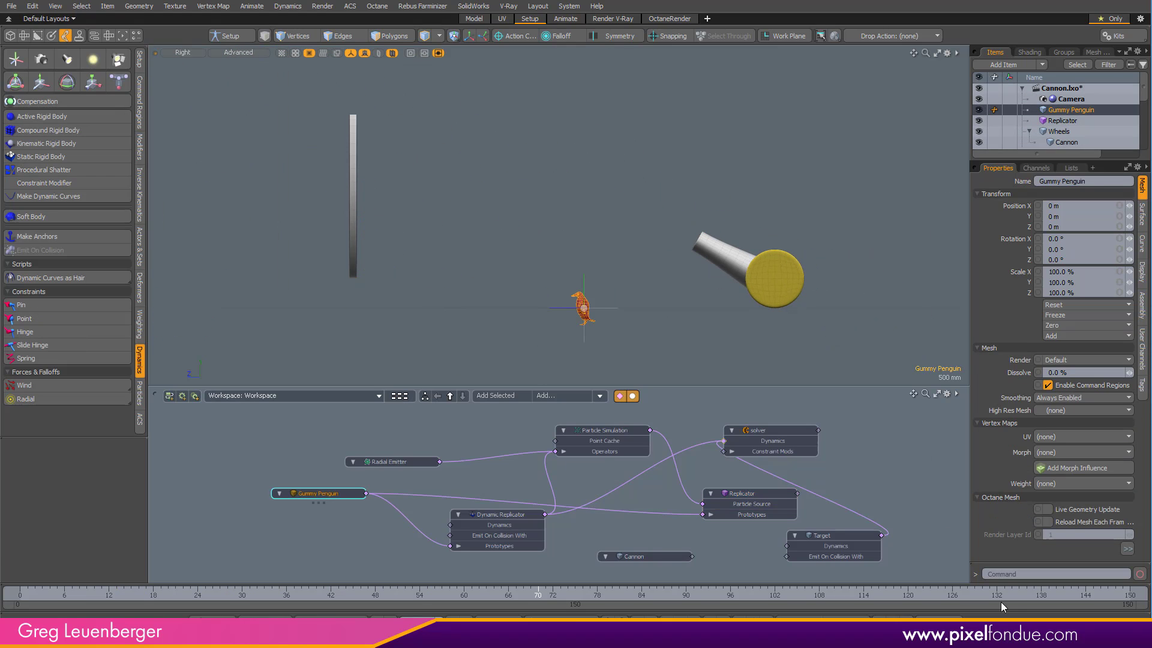
{"action": "left_click", "coordinate": [885, 620]}
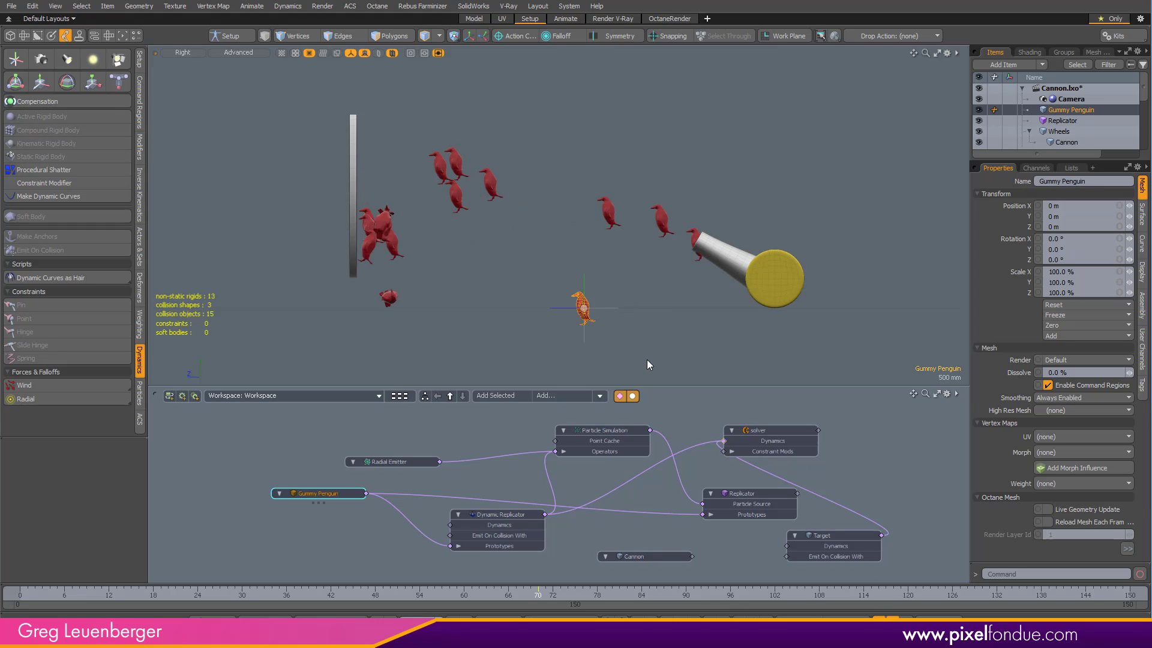
Scale the Gummy Penguin's polygons uniformly down to about 51% and return to item selection
{"action": "key", "text": "3"}
{"action": "left_click_drag", "start_coordinate": [581, 320], "coordinate": [533, 346], "text": "ctrl+alt"}
{"action": "key", "text": "r"}
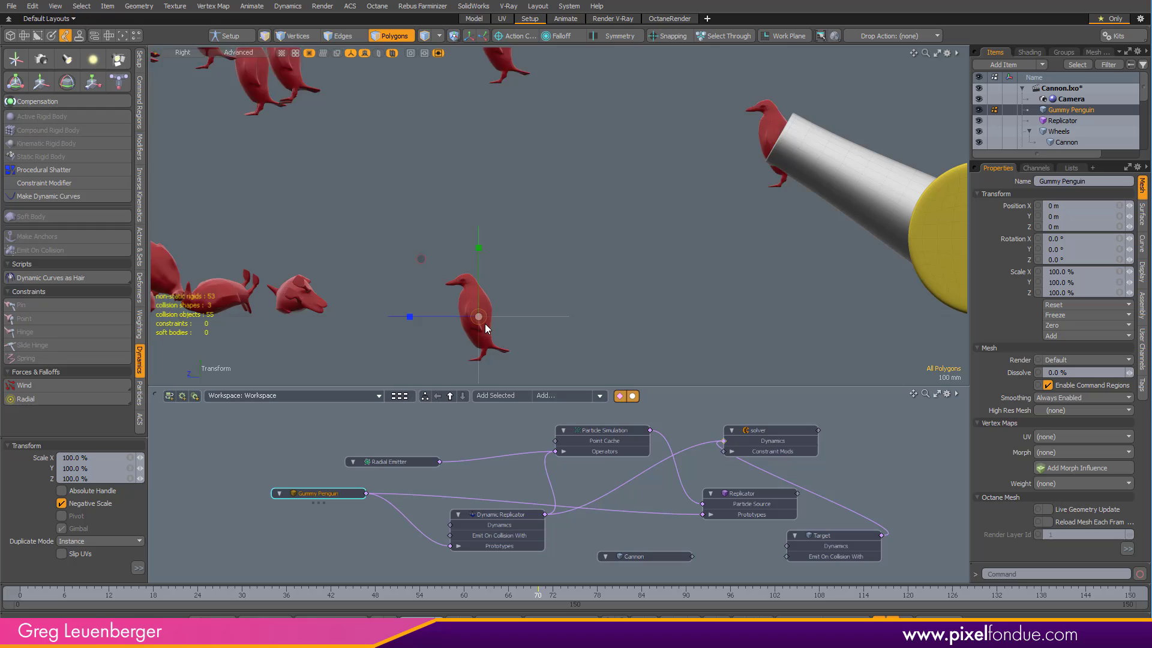
{"action": "mouse_move", "coordinate": [486, 328]}
{"action": "left_mouse_down"}
{"action": "mouse_move", "coordinate": [425, 324]}
{"action": "mouse_move", "coordinate": [484, 329]}
{"action": "left_mouse_up"}
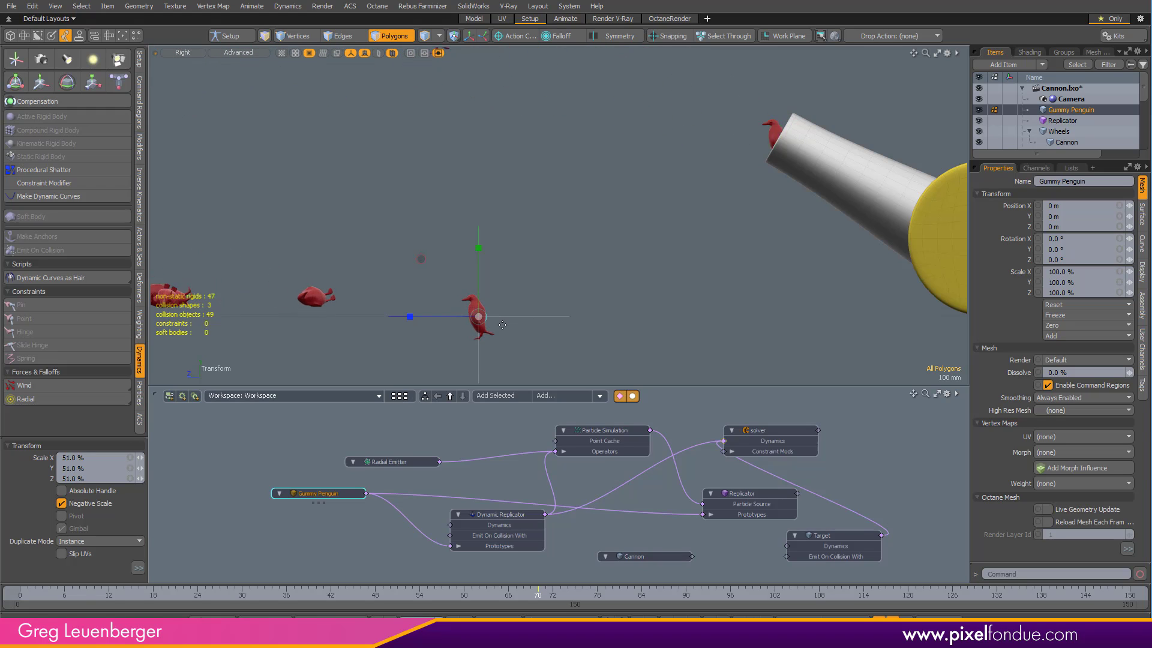
{"action": "left_click", "coordinate": [397, 36]}
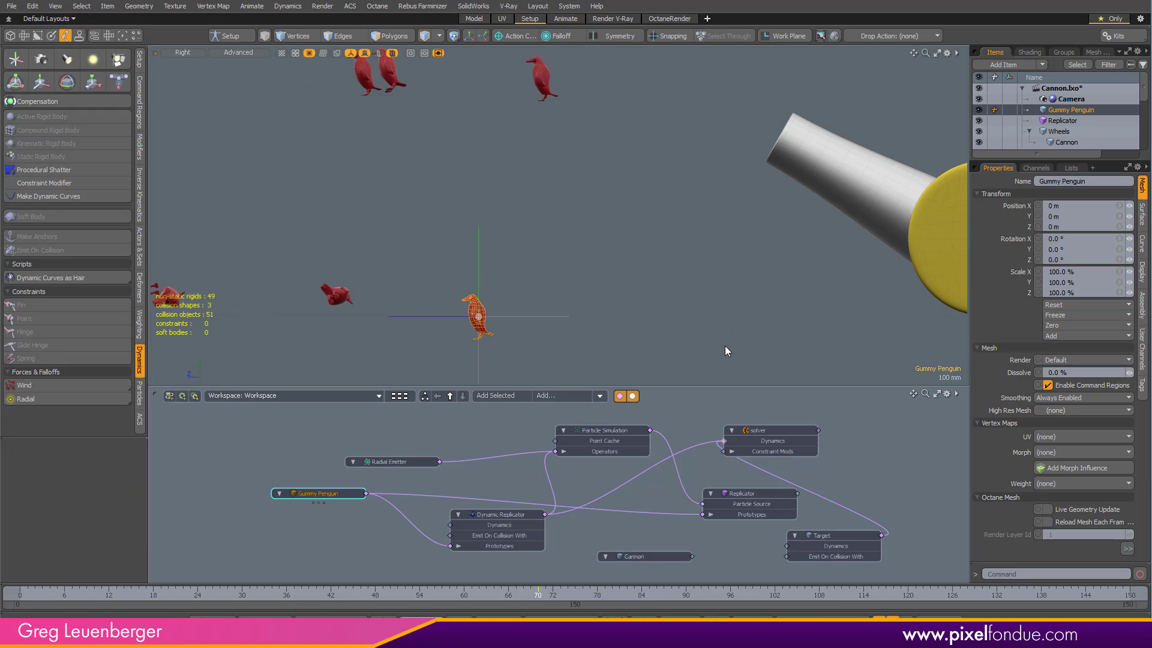
Set the Replicator's Random Twist to 180° on X, Y and Z
{"action": "left_click", "coordinate": [1071, 121]}
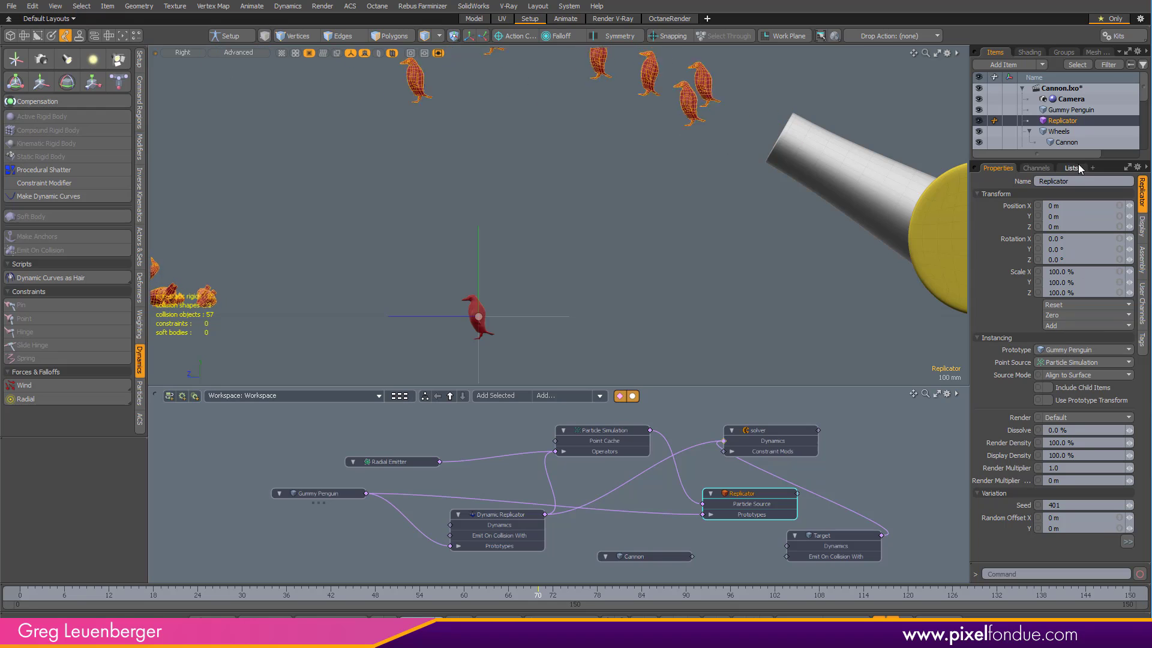
{"action": "left_click_drag", "start_coordinate": [1084, 161], "coordinate": [1084, 107]}
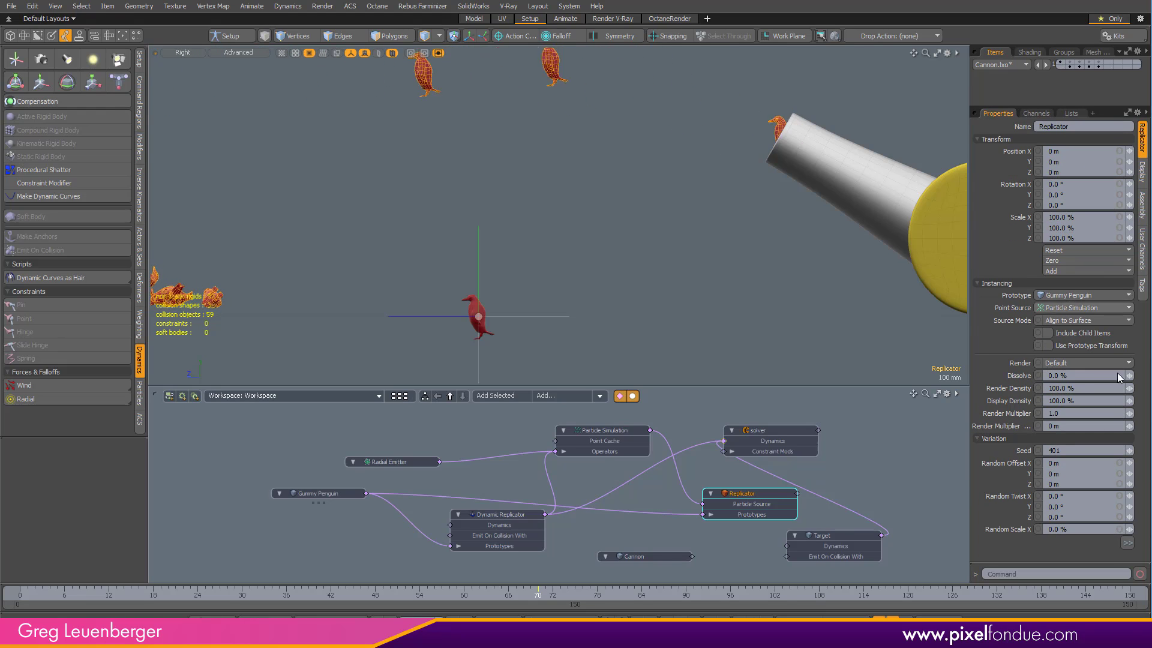
{"action": "left_click", "coordinate": [1078, 496]}
{"action": "type", "text": "180"}
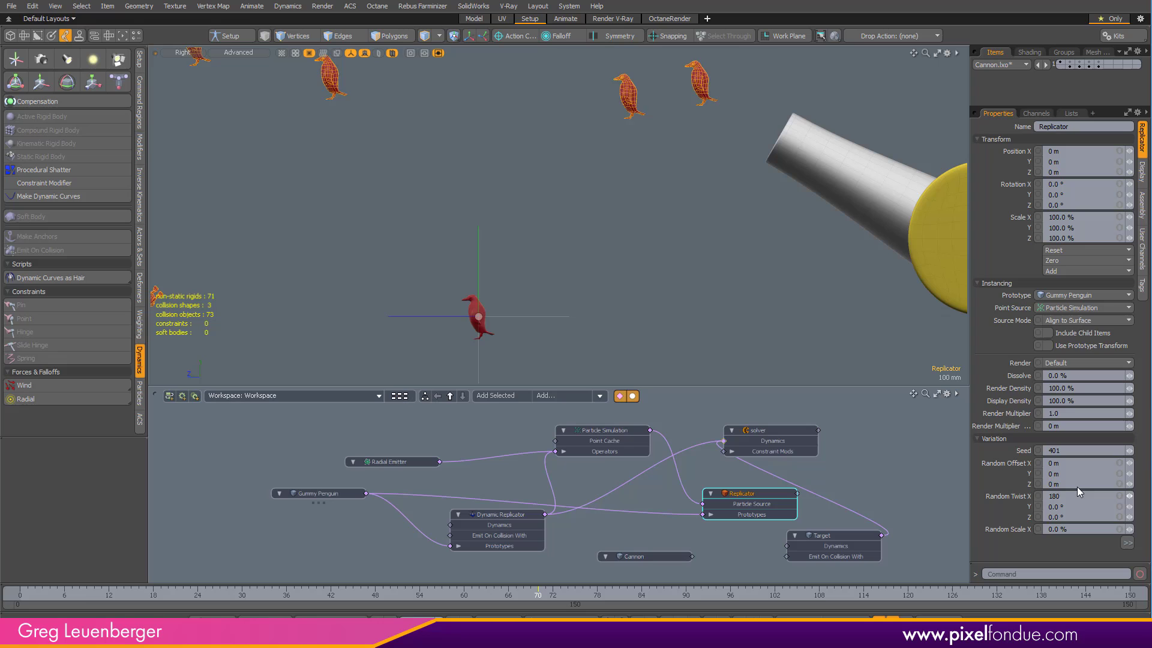
{"action": "key", "text": "Return"}
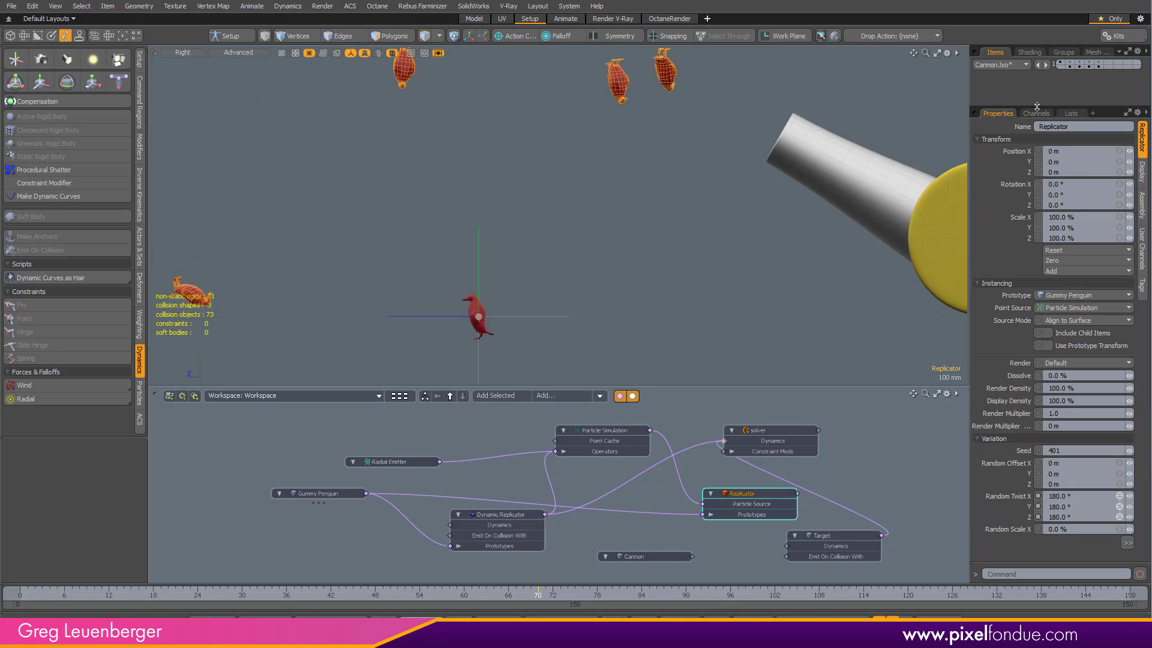
Set the Replicator's Random Scale to 25% on all axes with Uniform Scale kept on
{"action": "scroll", "coordinate": [984, 294], "scroll_direction": "down", "scroll_amount": 1}
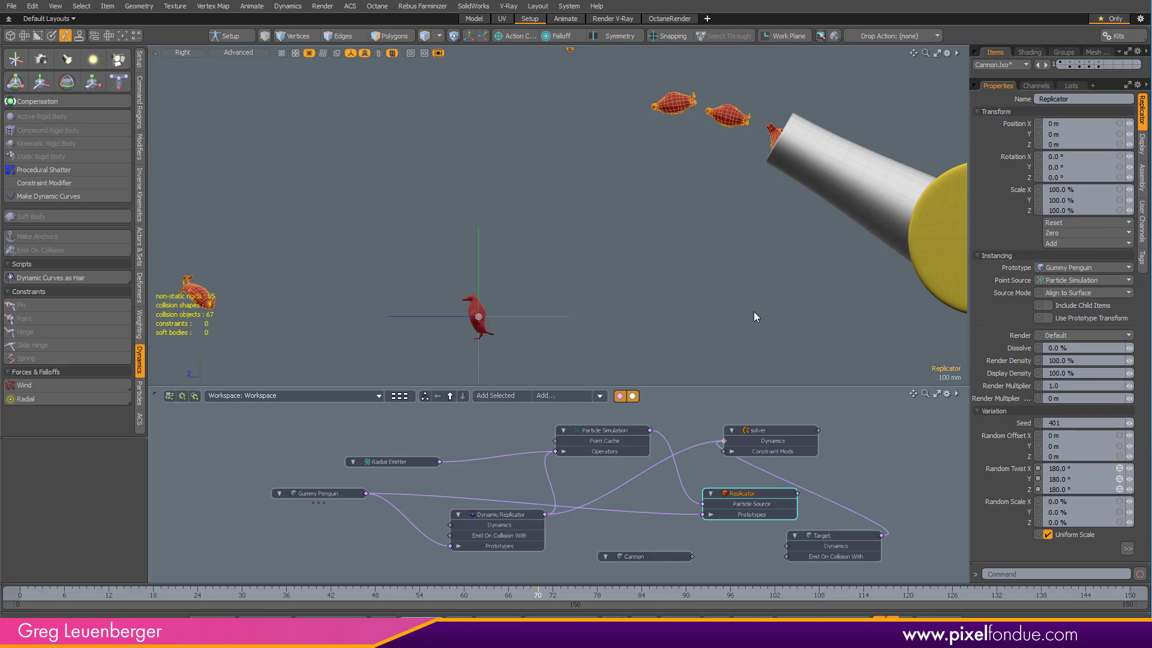
{"action": "left_click", "coordinate": [1089, 502]}
{"action": "type", "text": "25"}
{"action": "key", "text": "Return"}
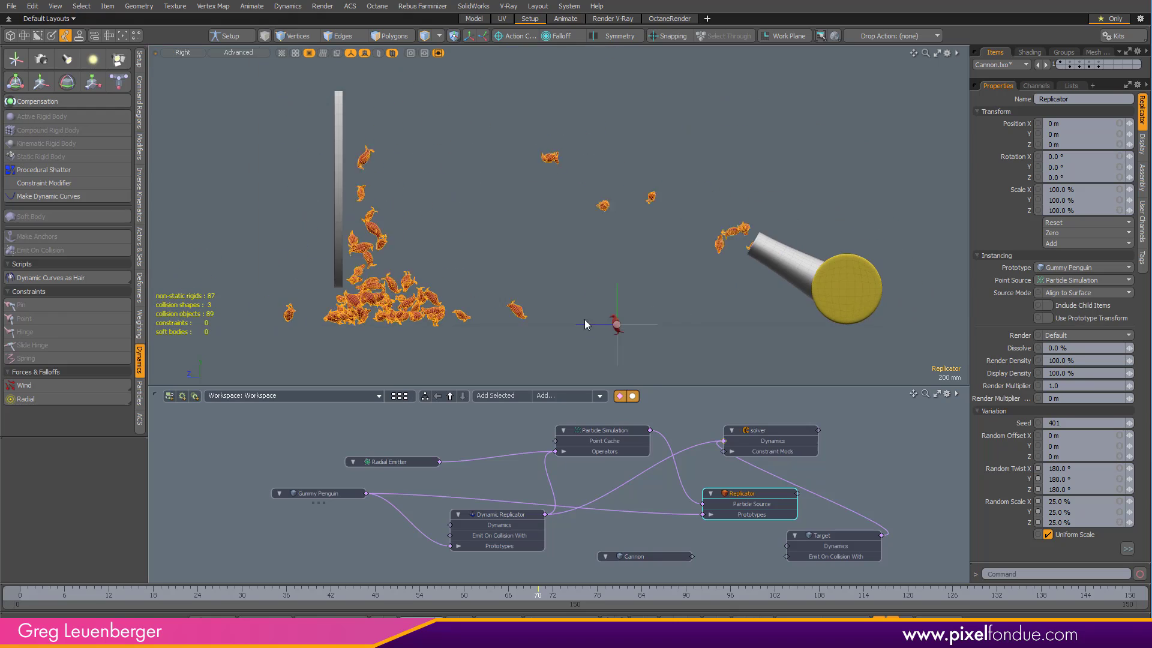
Examine the randomly rotated and scaled penguins in perspective at the target and ground, and stop the live simulation
{"action": "left_click_drag", "start_coordinate": [538, 232], "coordinate": [420, 336], "text": "alt"}
{"action": "left_click", "coordinate": [635, 141]}
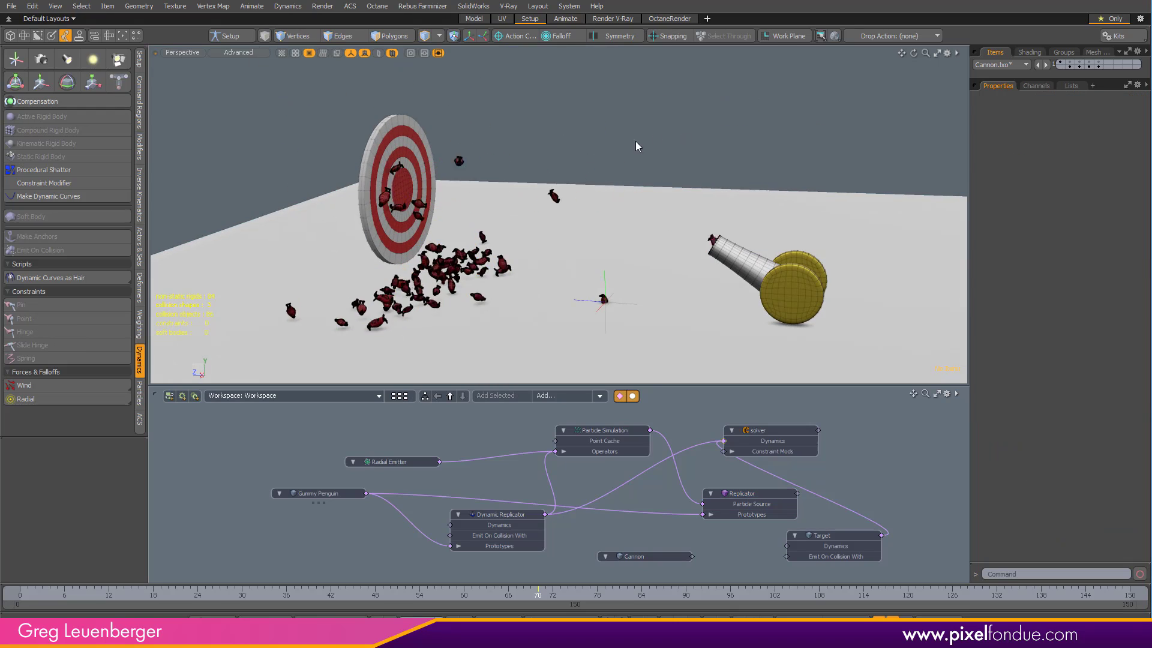
{"action": "left_click_drag", "start_coordinate": [420, 294], "coordinate": [554, 277], "text": "ctrl+alt"}
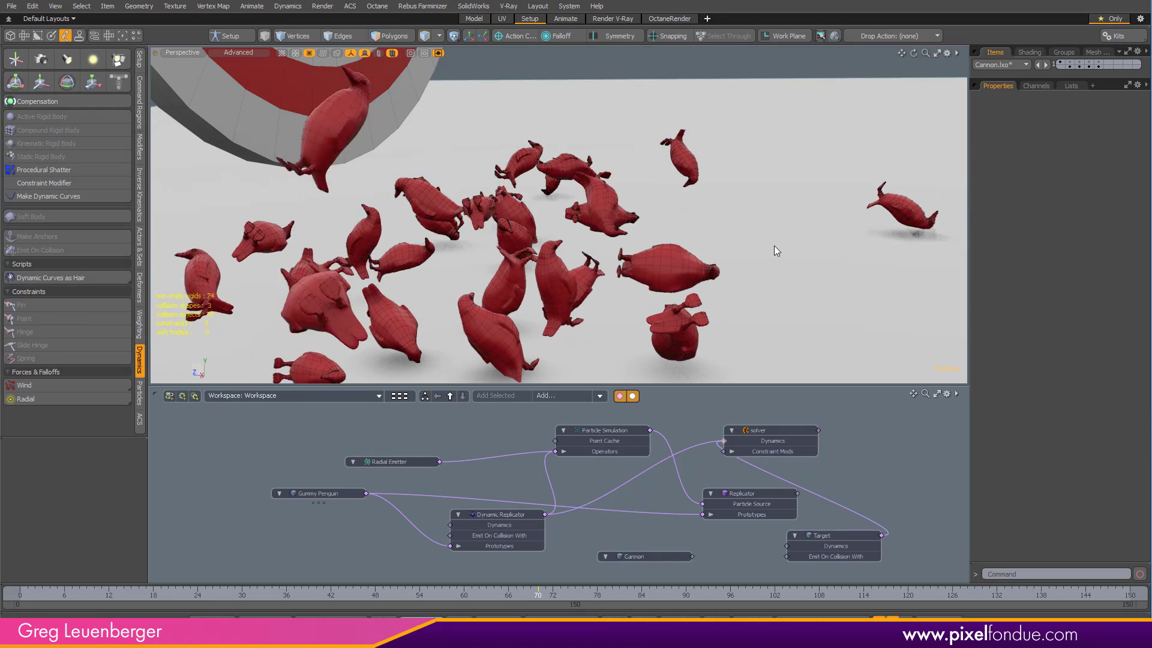
{"action": "scroll", "coordinate": [784, 246], "scroll_direction": "down", "scroll_amount": 5}
{"action": "left_click_drag", "start_coordinate": [774, 248], "coordinate": [718, 303], "text": "alt"}
{"action": "scroll", "coordinate": [665, 258], "scroll_direction": "down", "scroll_amount": 5}
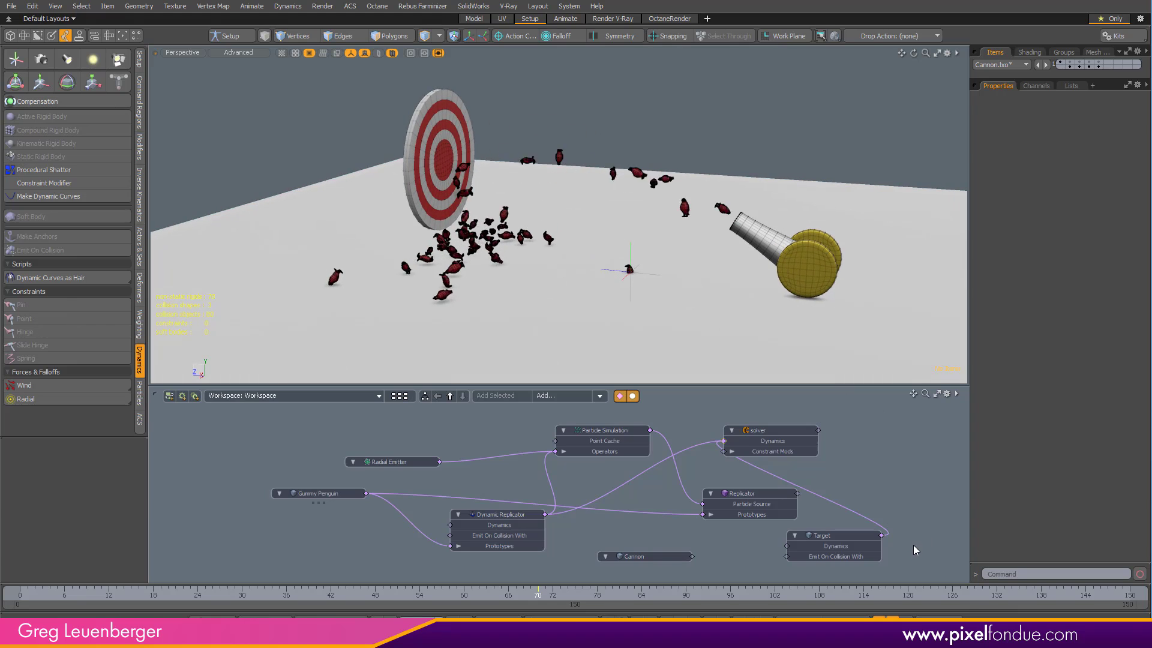
{"action": "left_click", "coordinate": [893, 617]}
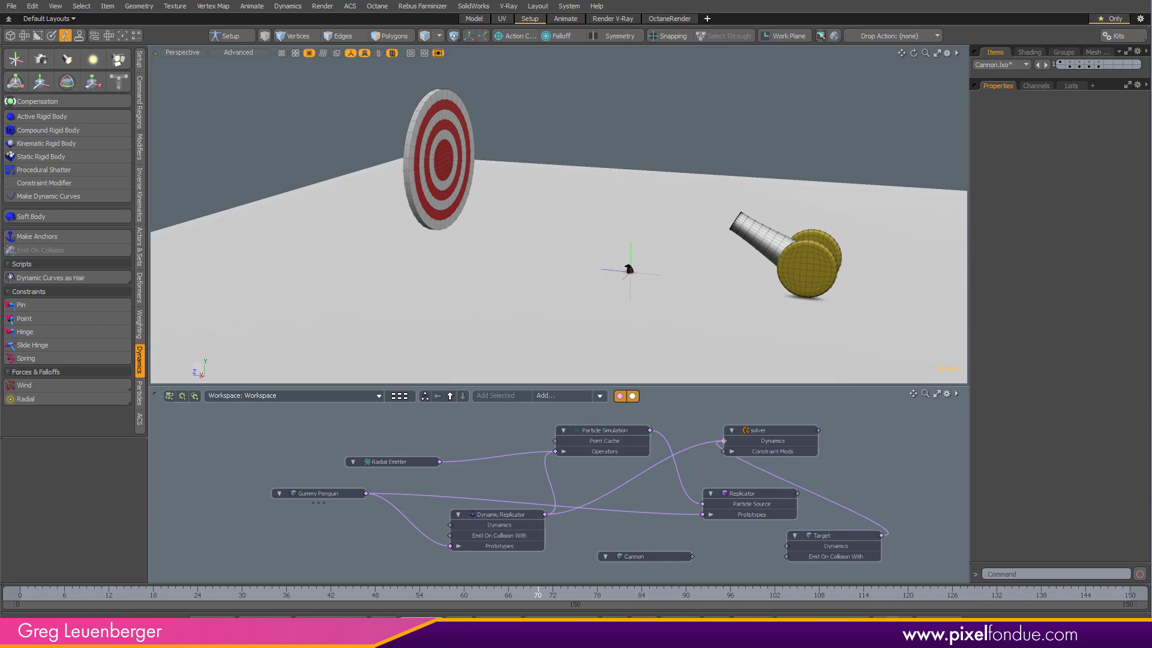
Enlarge the item list, and hide the original Gummy Penguin mesh and the work plane in the perspective view
{"action": "mouse_move", "coordinate": [450, 269]}
{"action": "left_mouse_down", "text": "alt"}
{"action": "mouse_move", "coordinate": [399, 240]}
{"action": "mouse_move", "coordinate": [436, 260]}
{"action": "left_mouse_up", "text": "alt"}
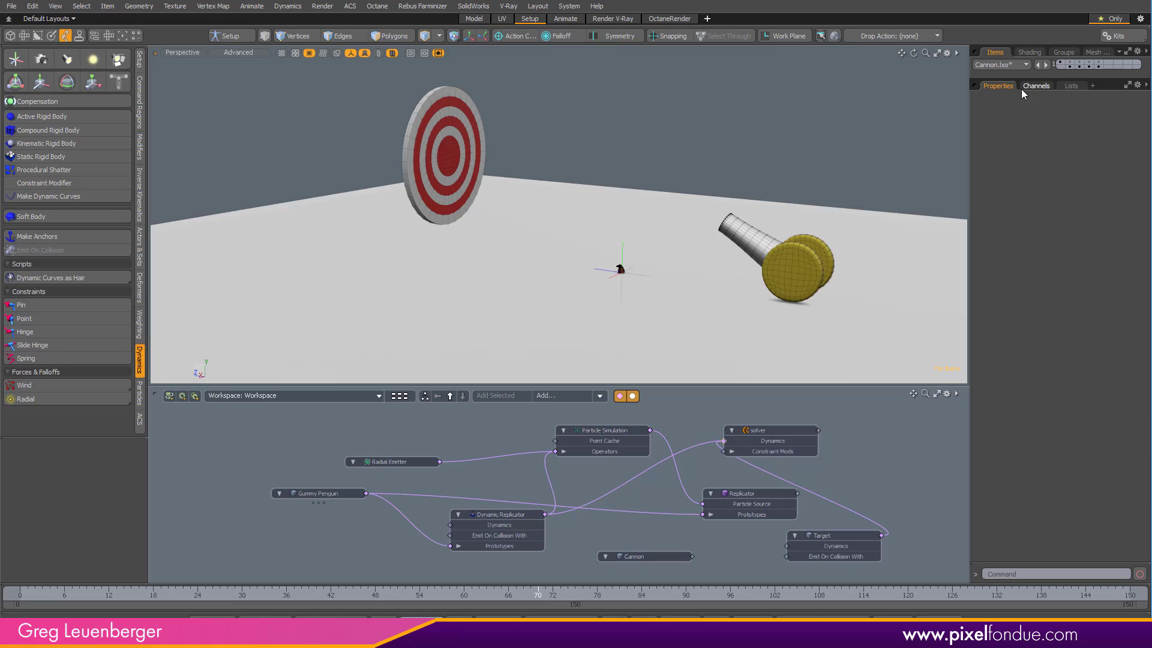
{"action": "left_click", "coordinate": [1026, 77]}
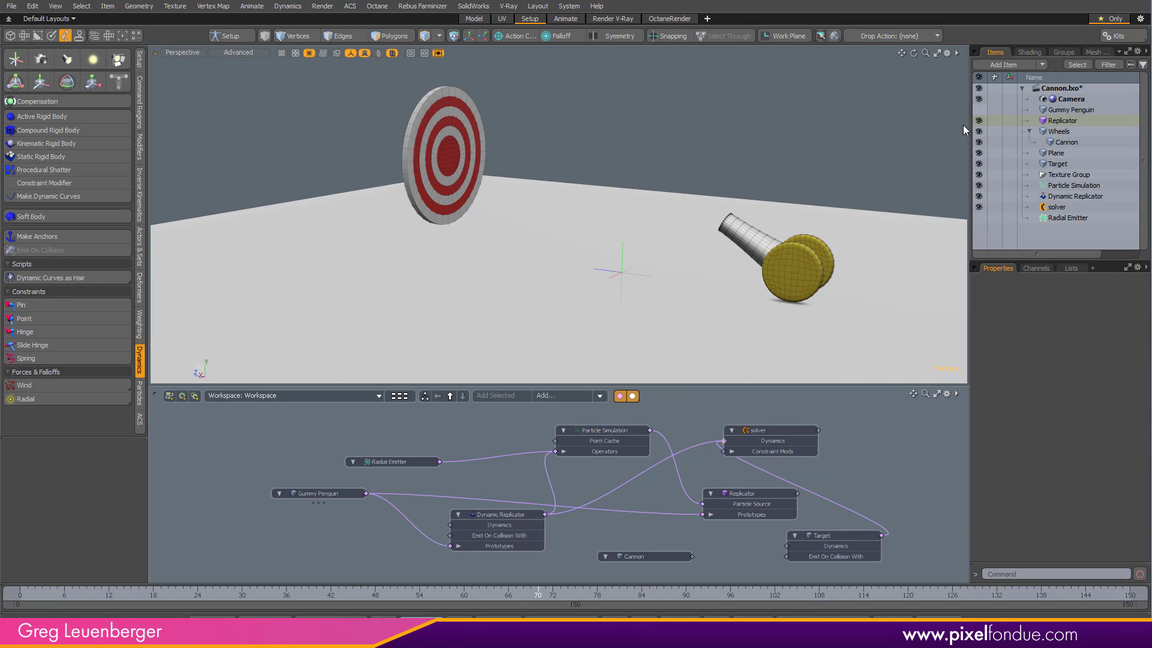
{"action": "left_click_drag", "start_coordinate": [624, 291], "coordinate": [659, 306], "text": "alt"}
{"action": "key", "text": "ctrl+3"}
{"action": "left_click", "coordinate": [738, 300]}
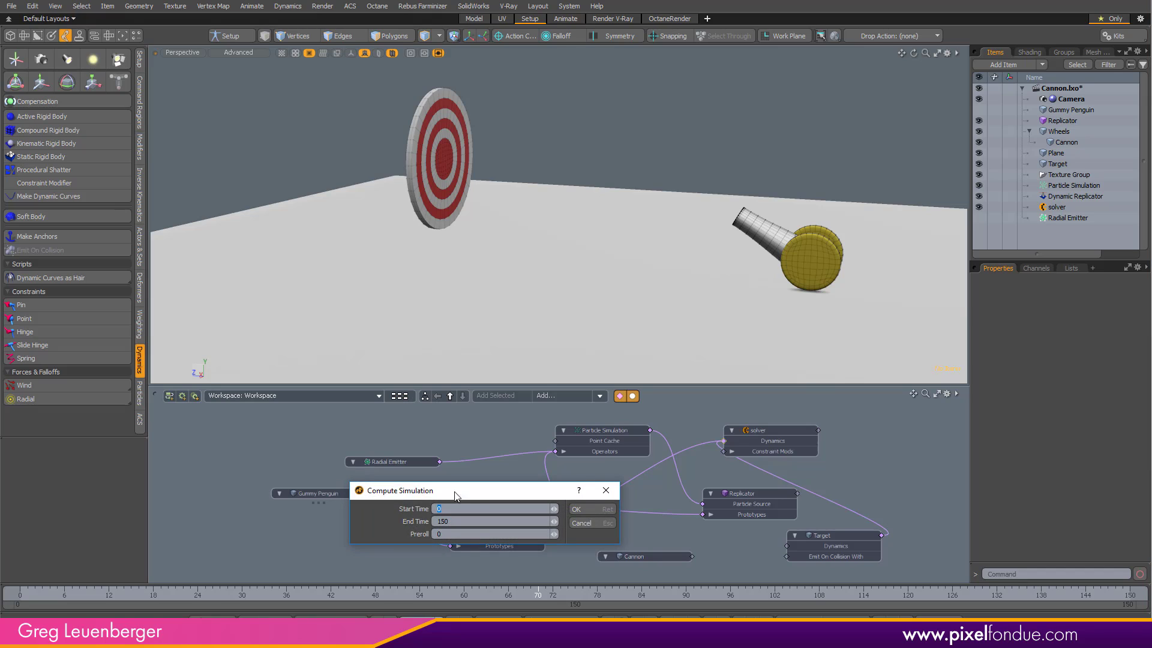
Compute the simulation from 0 to 150 with preroll 0, and scrub through the cached frames to check the penguin collisions
{"action": "left_click", "coordinate": [592, 513]}
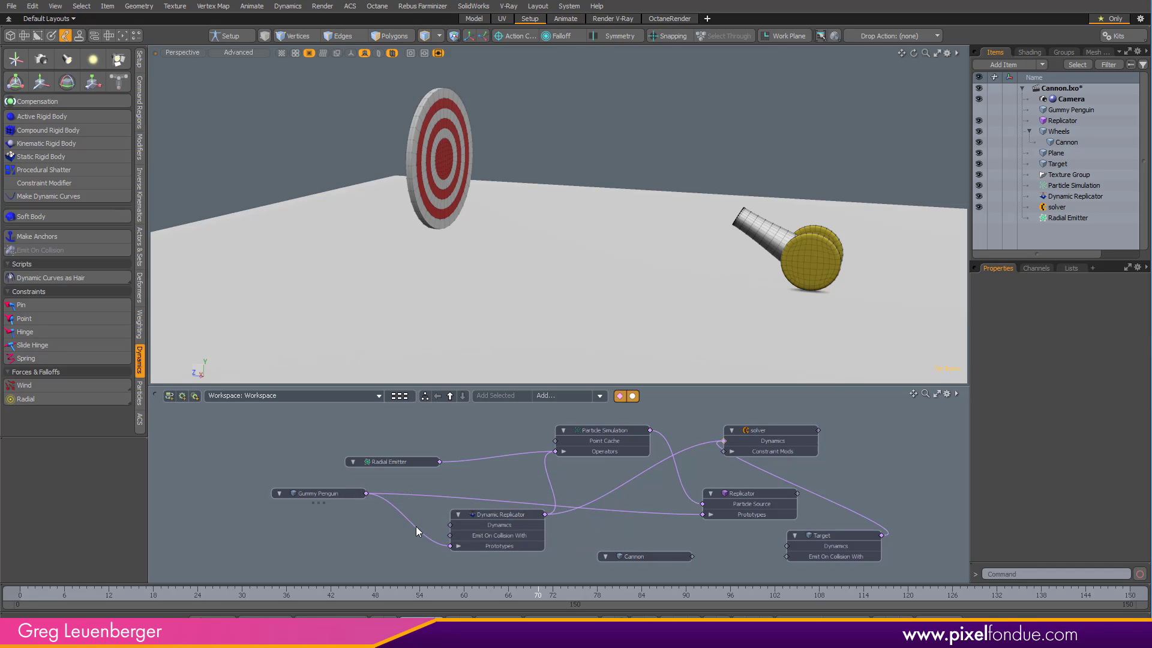
{"action": "left_click_drag", "start_coordinate": [48, 595], "coordinate": [1070, 595]}
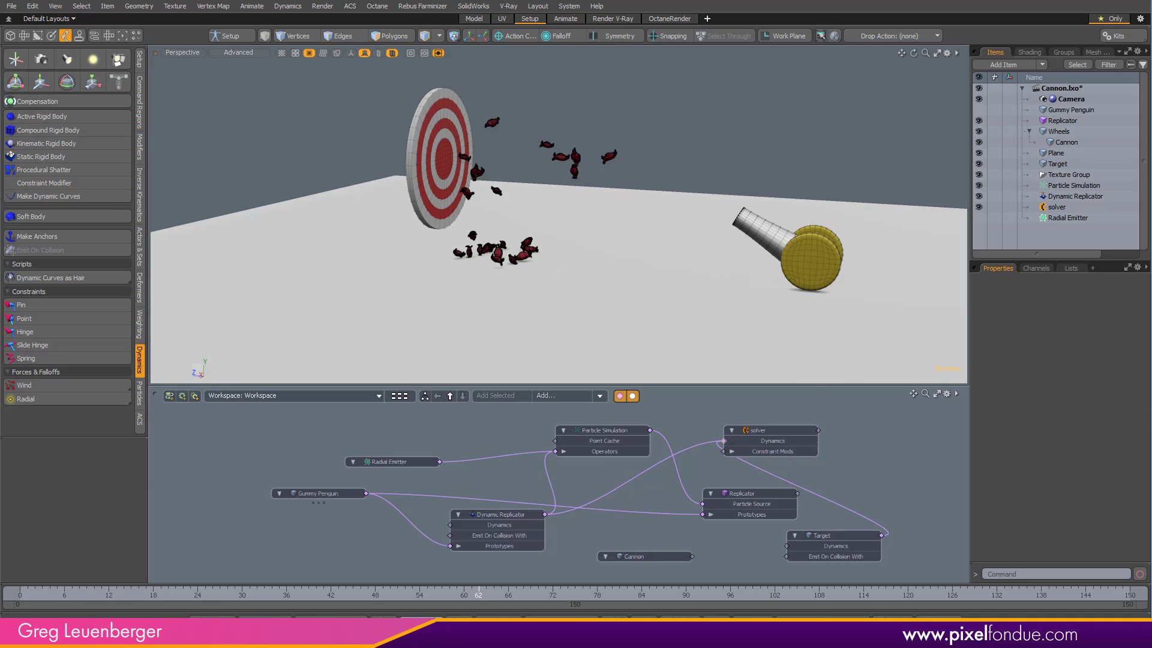
{"action": "scroll", "coordinate": [598, 263], "scroll_direction": "up", "scroll_amount": 6}
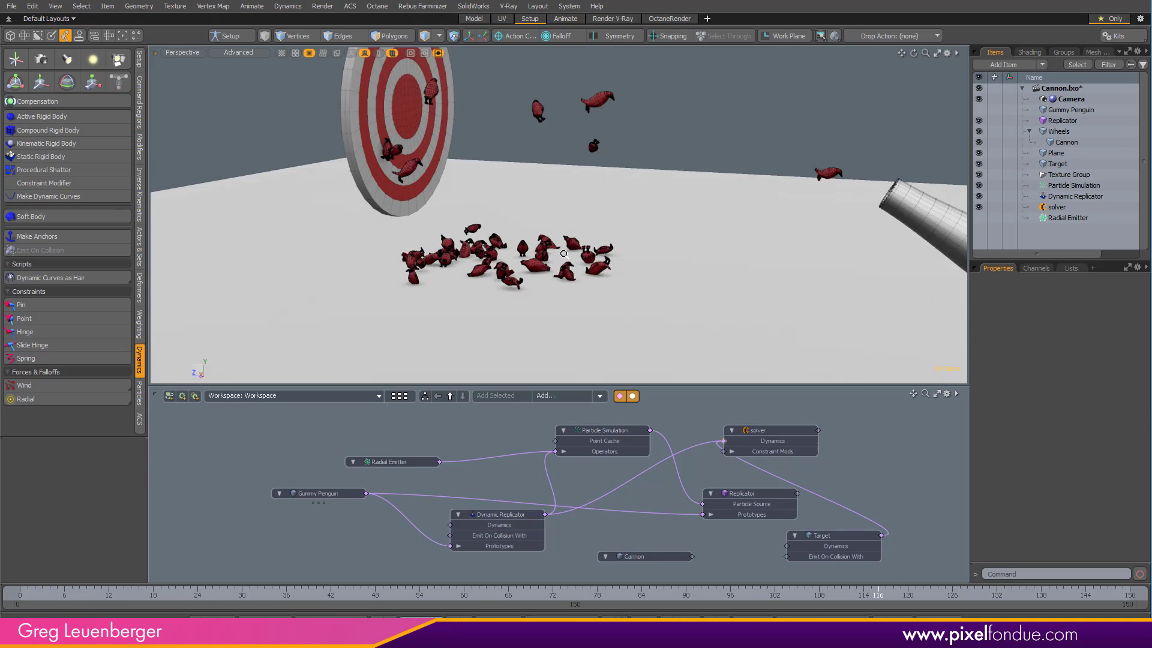
{"action": "scroll", "coordinate": [598, 262], "scroll_direction": "down", "scroll_amount": 2}
{"action": "left_click_drag", "start_coordinate": [479, 268], "coordinate": [384, 294], "text": "alt"}
{"action": "scroll", "coordinate": [379, 270], "scroll_direction": "down", "scroll_amount": 4}
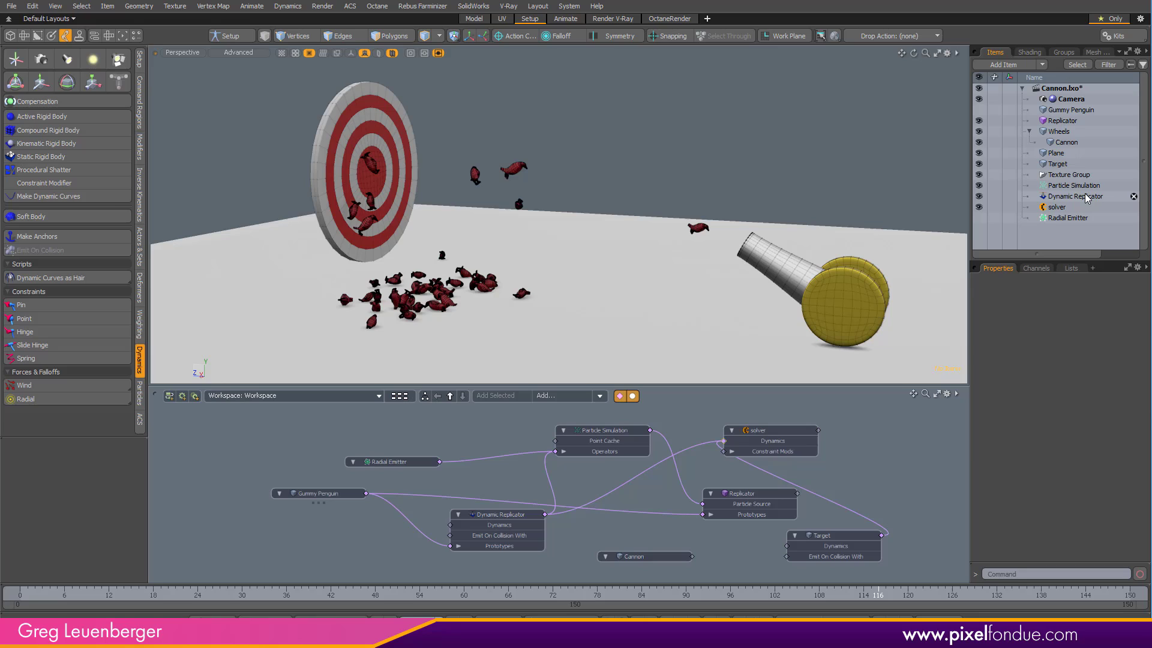
Set the Dynamic Replicator's collision shape to Mesh with a 5 mm margin
{"action": "left_click", "coordinate": [1089, 196]}
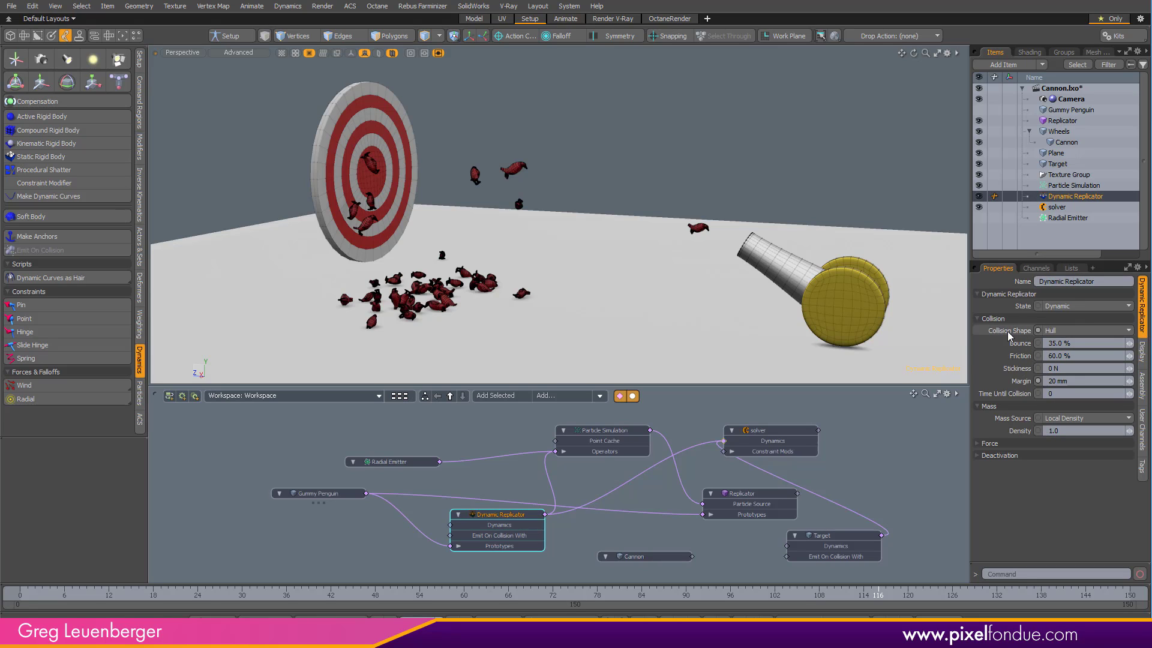
{"action": "left_click", "coordinate": [1060, 331]}
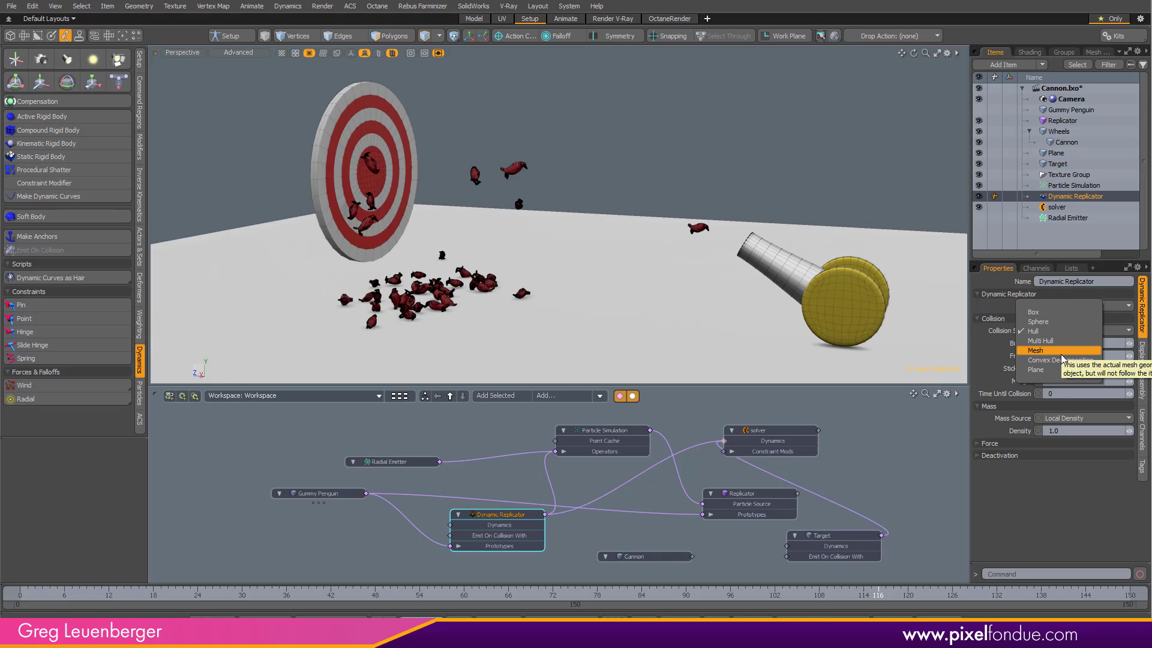
{"action": "left_click", "coordinate": [1062, 354]}
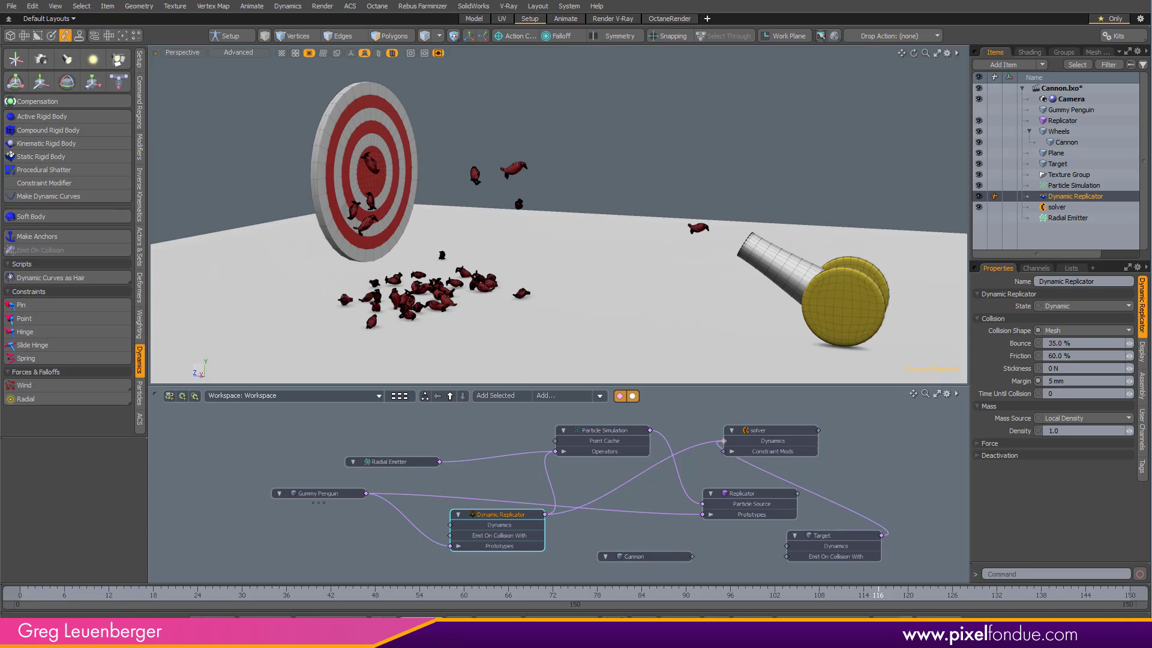
Recompute the simulation with the Mesh collision shape, and examine the penguin pile and shots over the last frames
{"action": "left_click", "coordinate": [924, 616]}
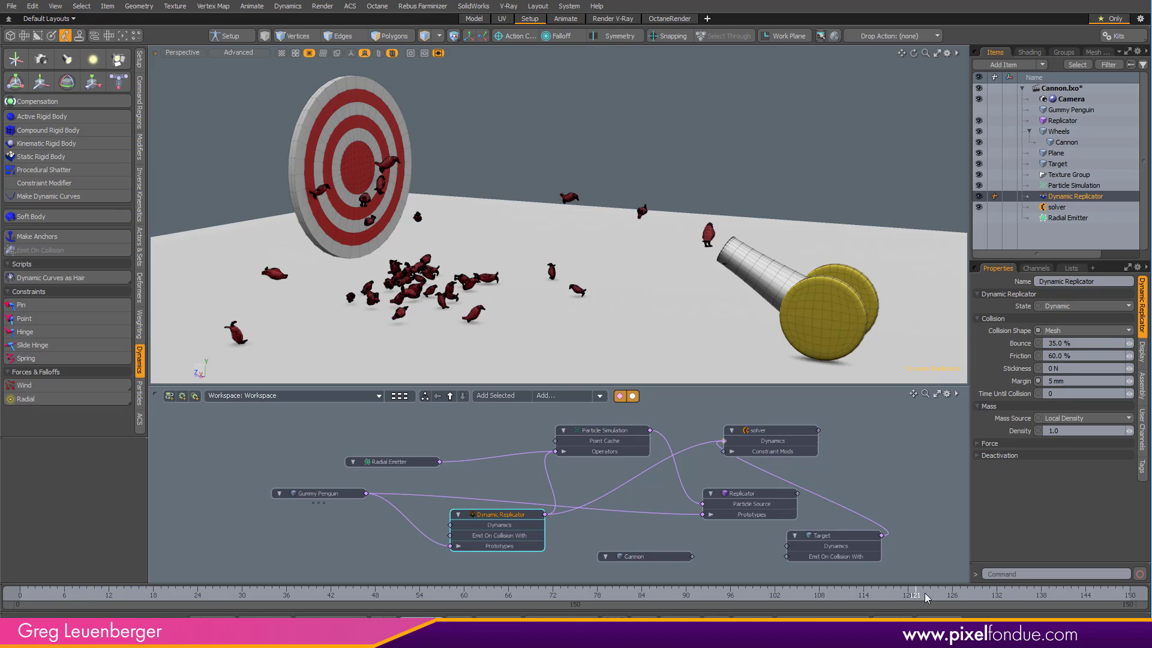
{"action": "left_click_drag", "start_coordinate": [926, 598], "coordinate": [1026, 598]}
{"action": "scroll", "coordinate": [557, 272], "scroll_direction": "down", "scroll_amount": 5}
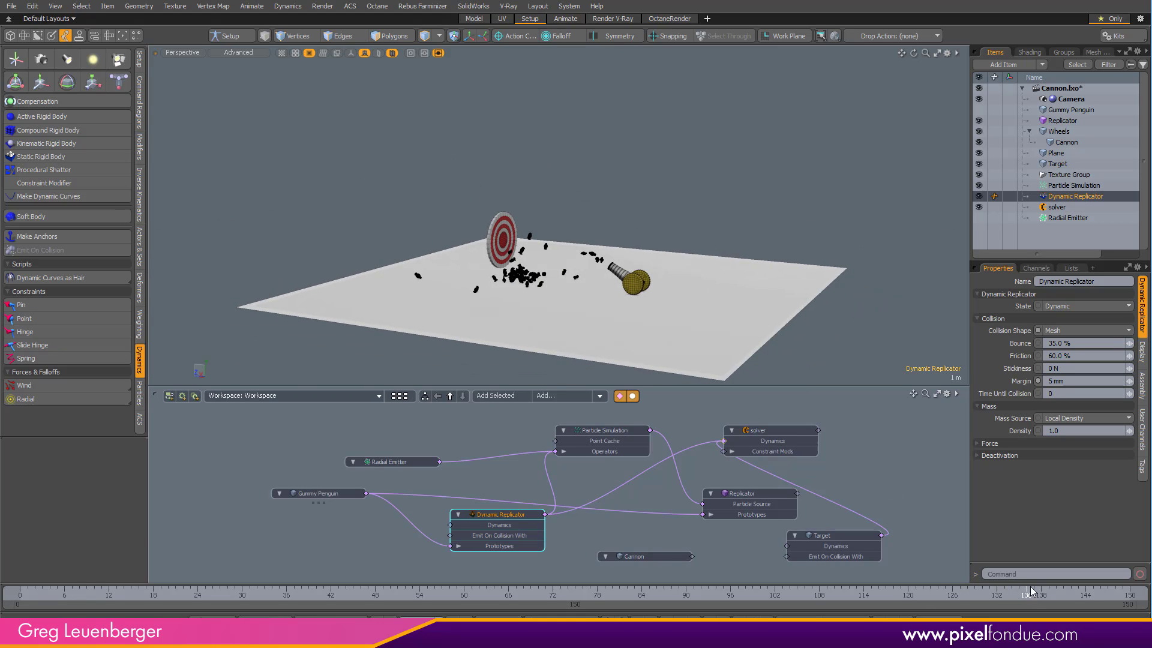
{"action": "left_click_drag", "start_coordinate": [460, 289], "coordinate": [655, 273], "text": "ctrl+alt"}
{"action": "left_click_drag", "start_coordinate": [809, 245], "coordinate": [594, 219], "text": "alt"}
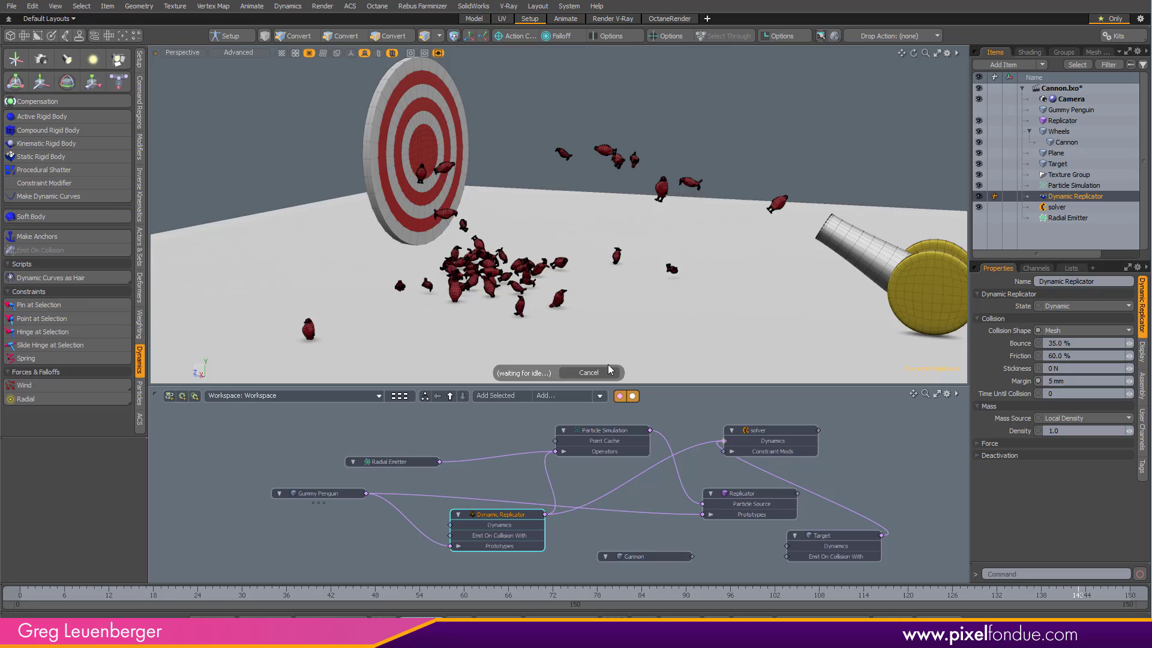
{"action": "left_click_drag", "start_coordinate": [690, 300], "coordinate": [645, 315], "text": "alt+shift"}
{"action": "left_click_drag", "start_coordinate": [645, 315], "coordinate": [612, 318], "text": "ctrl+alt"}
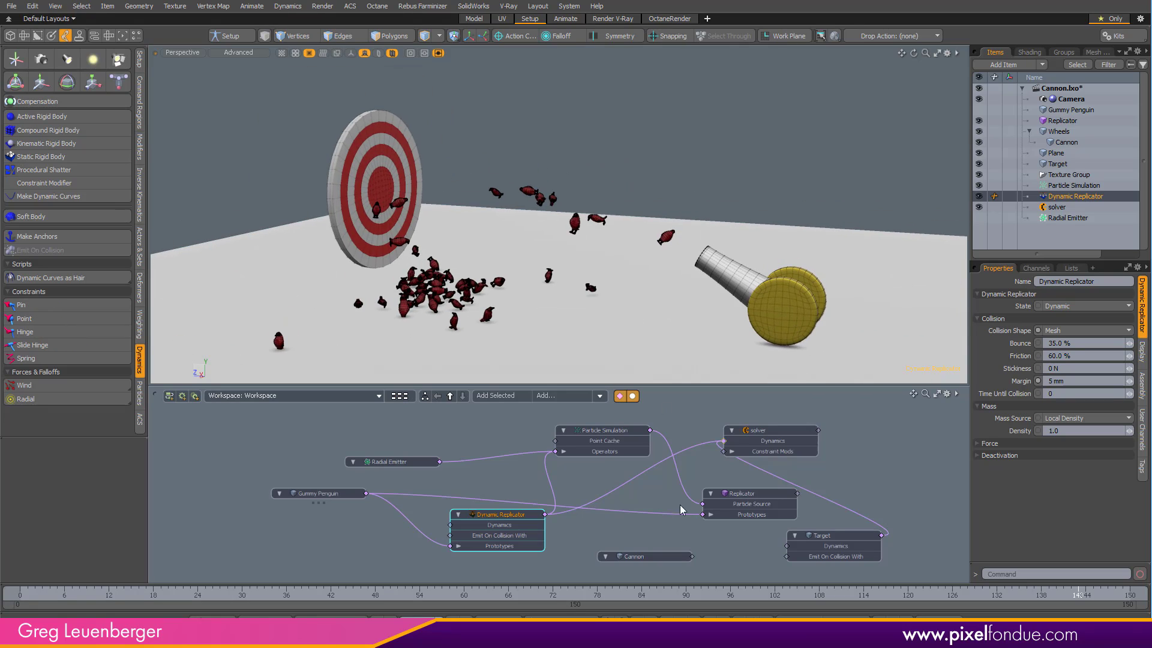